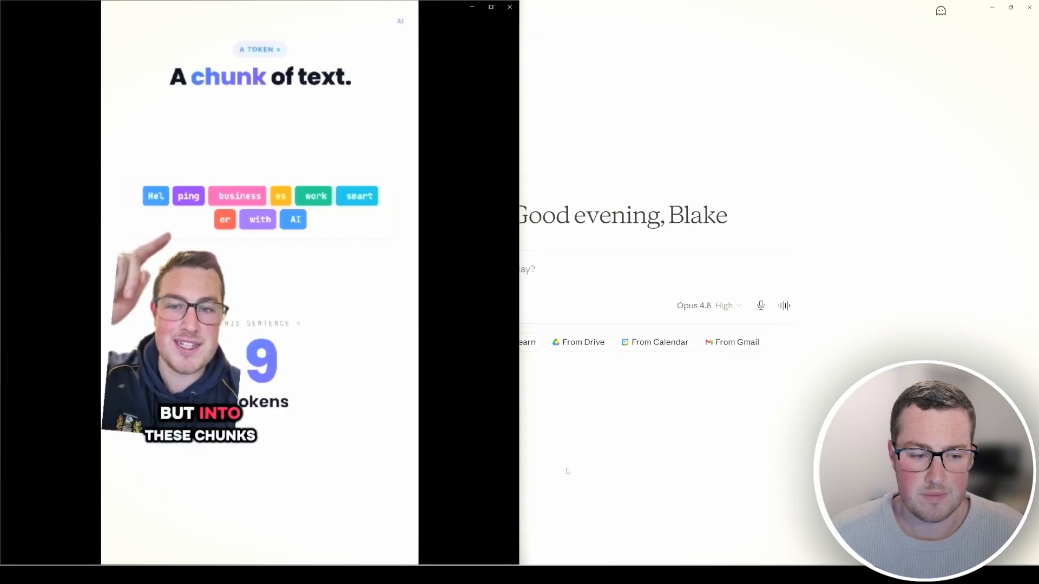
Step: Pause and close the sample token explainer video, and open Claude Design
{"action": "mouse_move", "coordinate": [74, 443]}
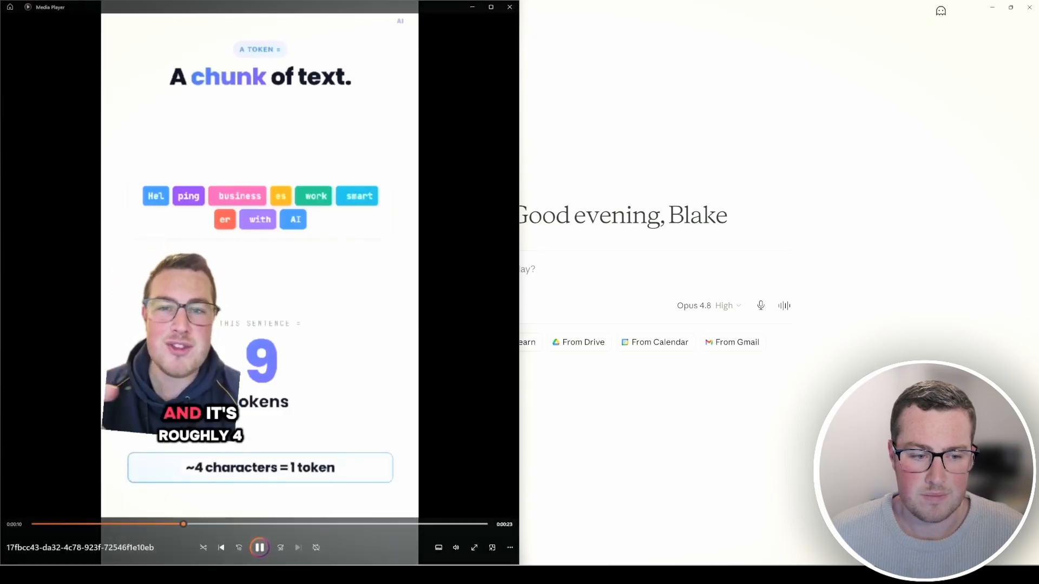
{"action": "left_click", "coordinate": [307, 402]}
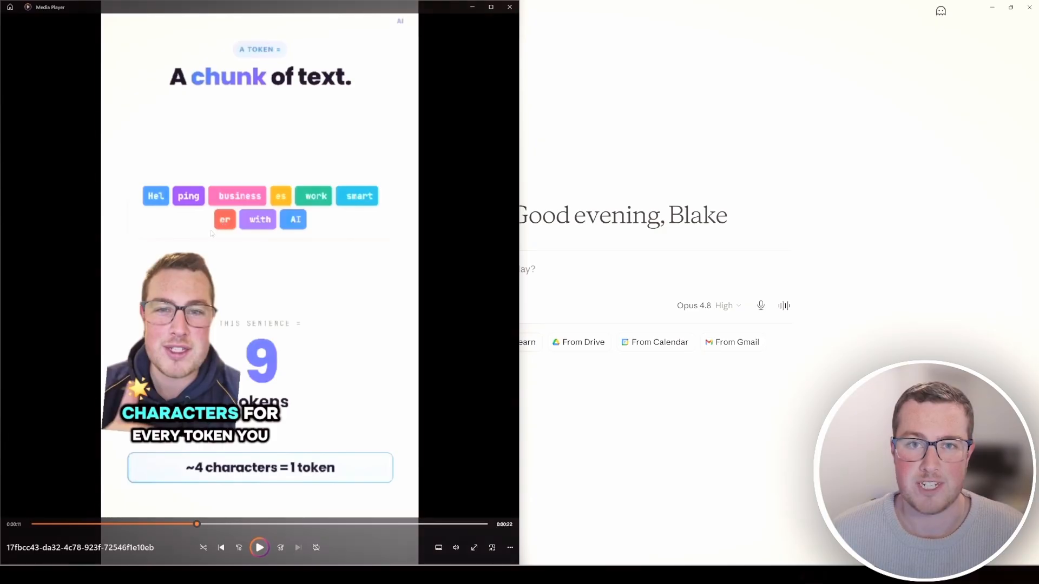
{"action": "left_click", "coordinate": [509, 7]}
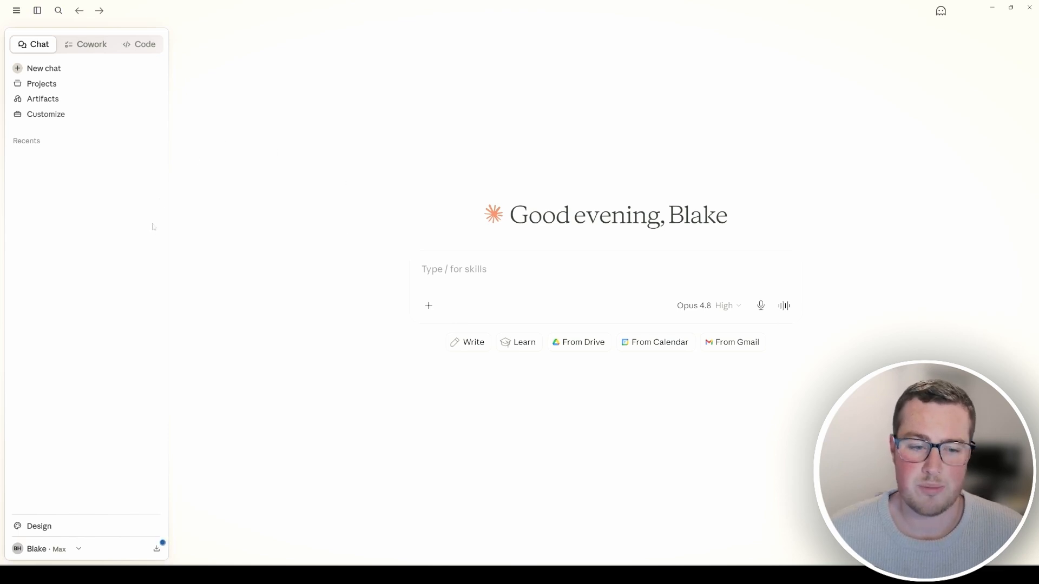
{"action": "left_click", "coordinate": [39, 527]}
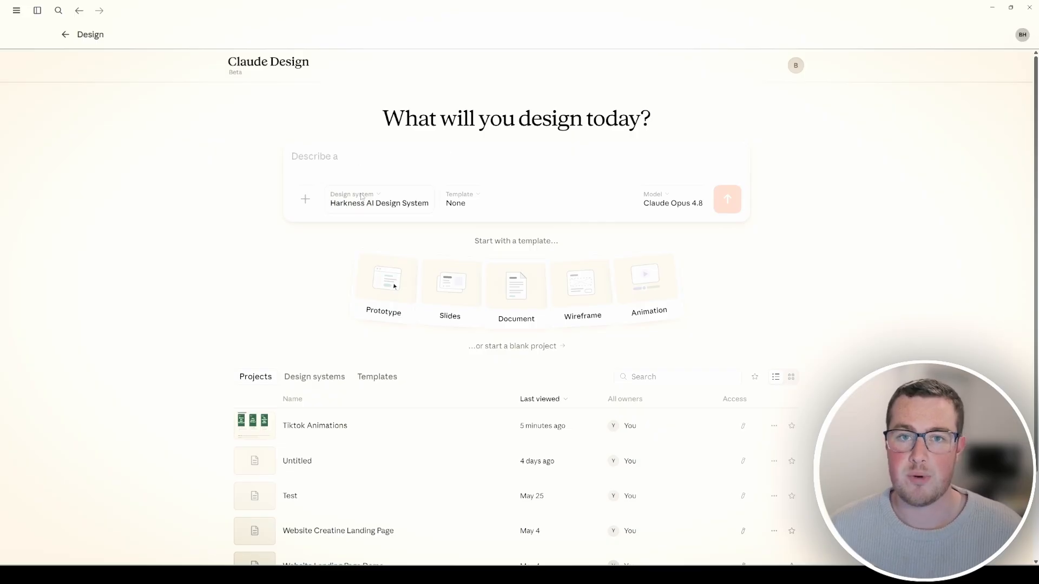
{"action": "left_click", "coordinate": [393, 269]}
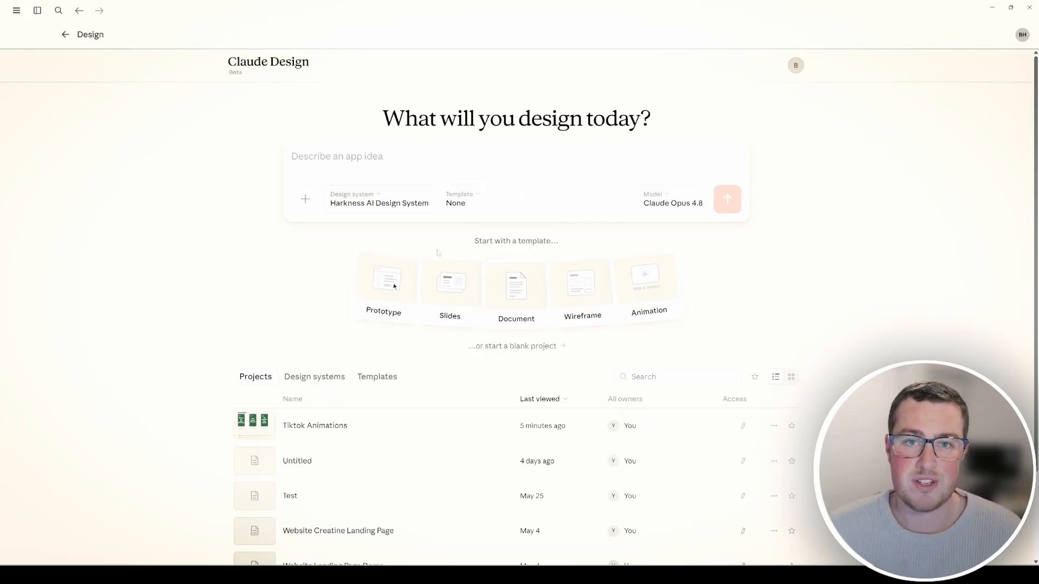
{"action": "left_click", "coordinate": [514, 277]}
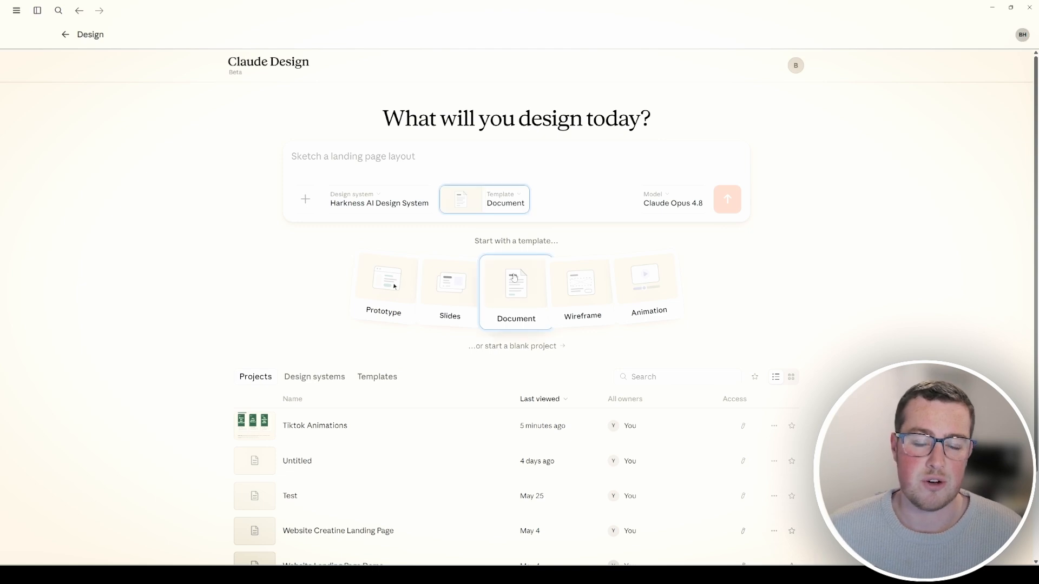
{"action": "left_click", "coordinate": [588, 282]}
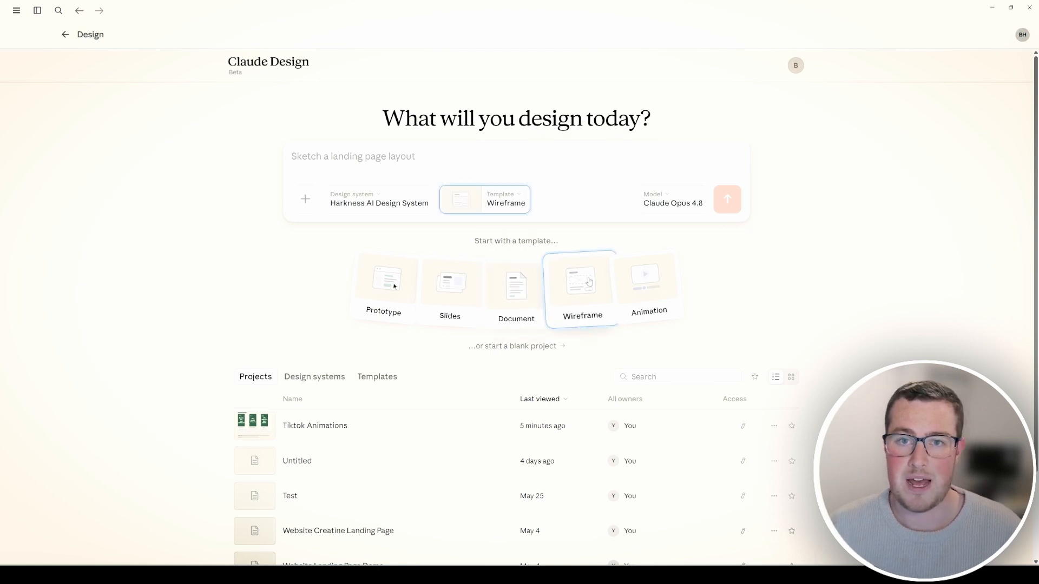
{"action": "left_click", "coordinate": [628, 282]}
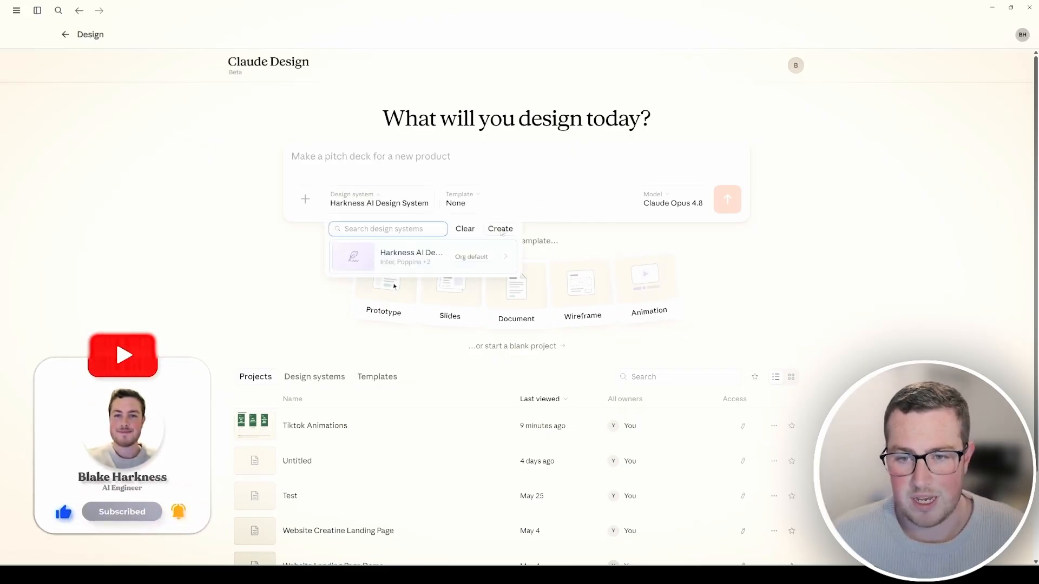
Step: Create a new design system here with the company blurb "This is for Harkness AI. We help businesses work smarter, not harder, with AI."
{"action": "left_click", "coordinate": [501, 229]}
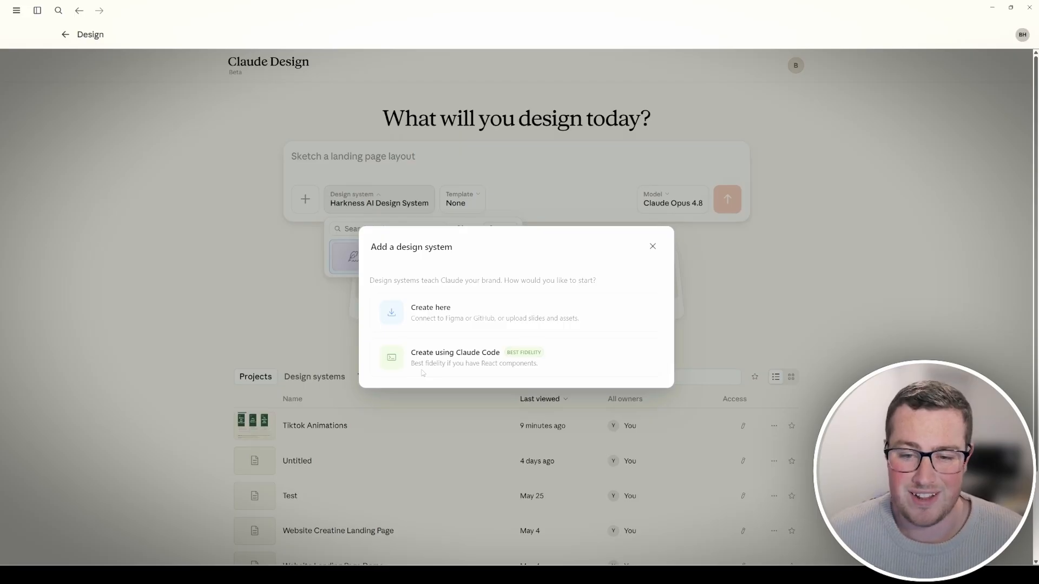
{"action": "left_click", "coordinate": [445, 322]}
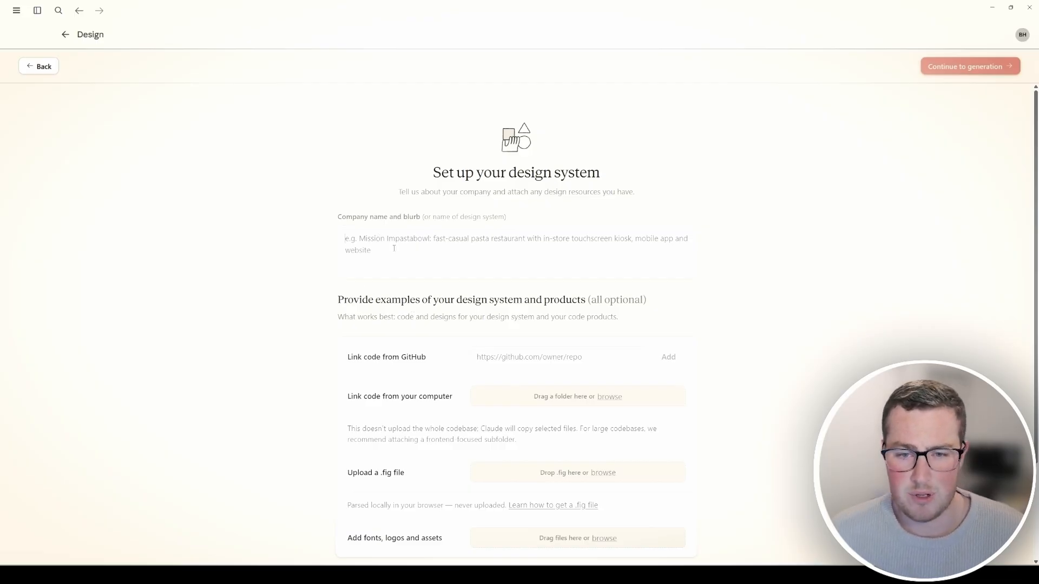
{"action": "key", "text": "ctrl+super"}
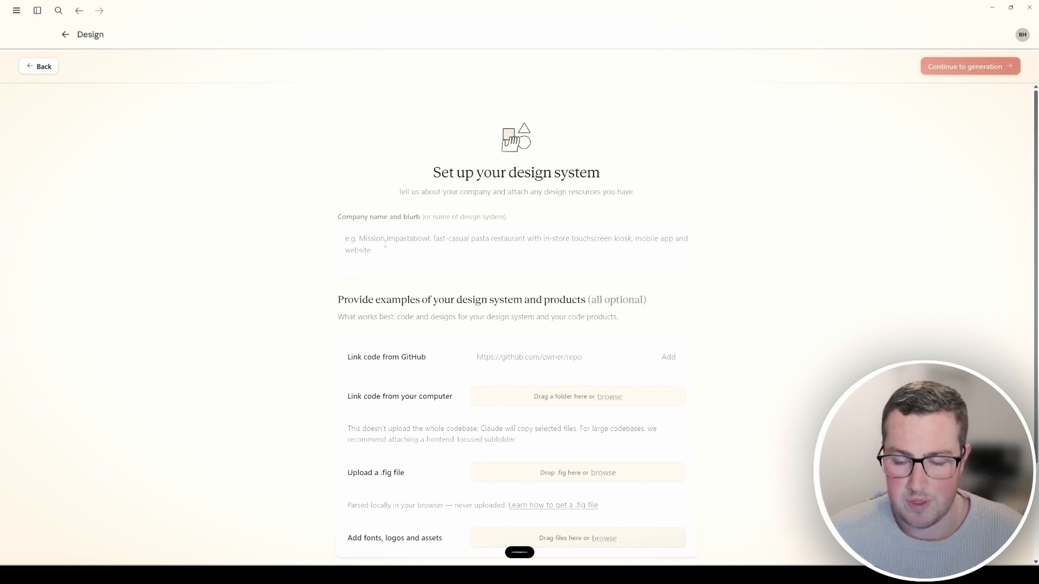
{"action": "scroll", "coordinate": [465, 249], "scroll_direction": "down", "scroll_amount": 3}
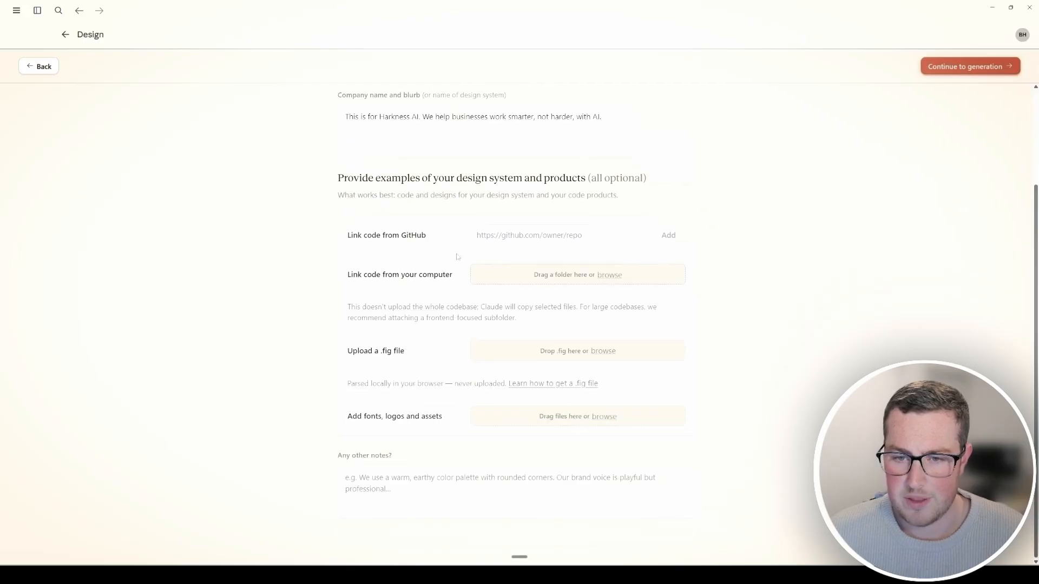
{"action": "left_click_drag", "start_coordinate": [348, 236], "coordinate": [426, 241]}
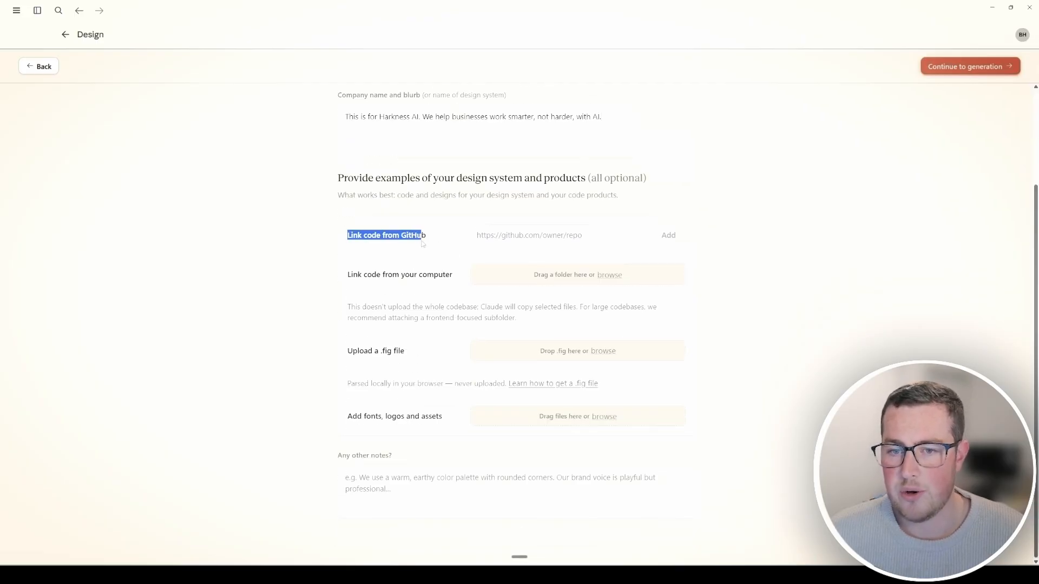
{"action": "left_click", "coordinate": [425, 244]}
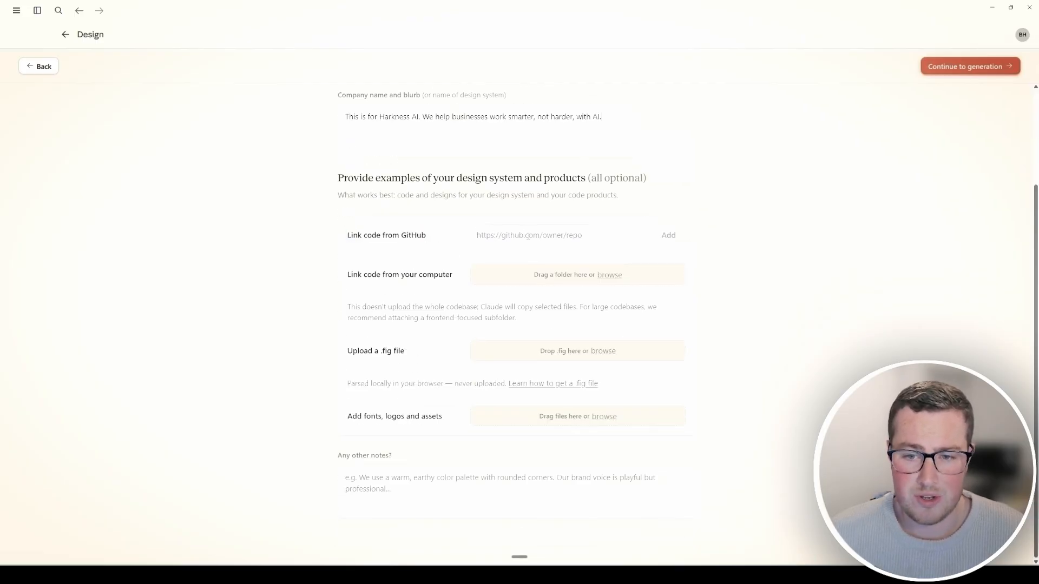
{"action": "left_click", "coordinate": [528, 238]}
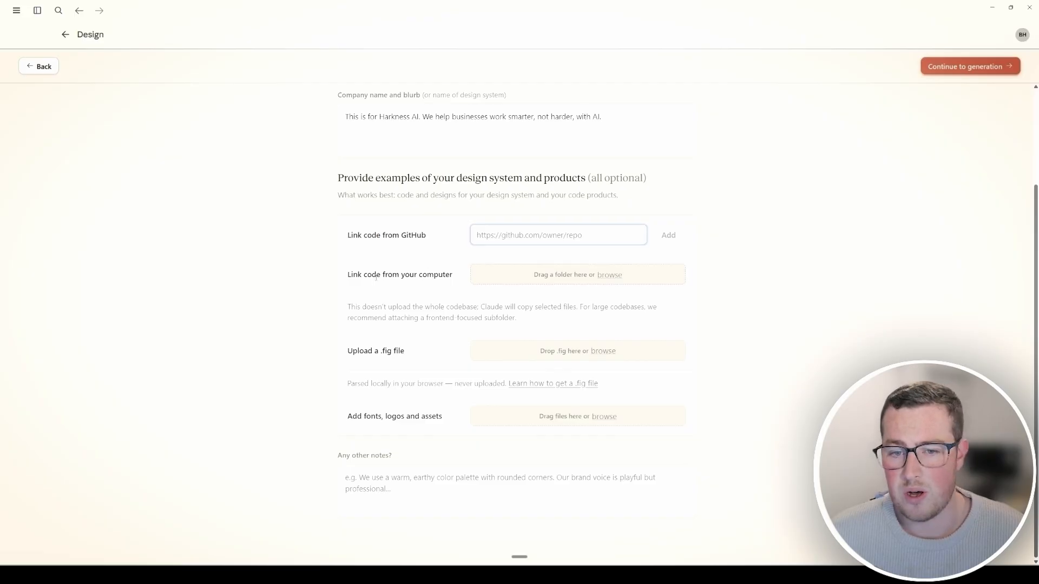
{"action": "left_click_drag", "start_coordinate": [348, 274], "coordinate": [455, 274]}
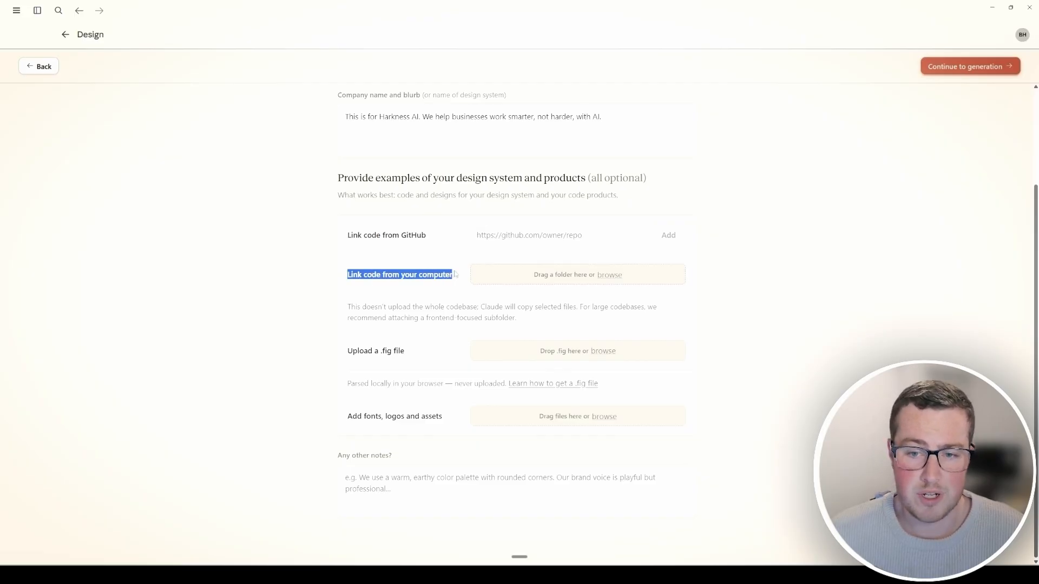
{"action": "left_click", "coordinate": [491, 301]}
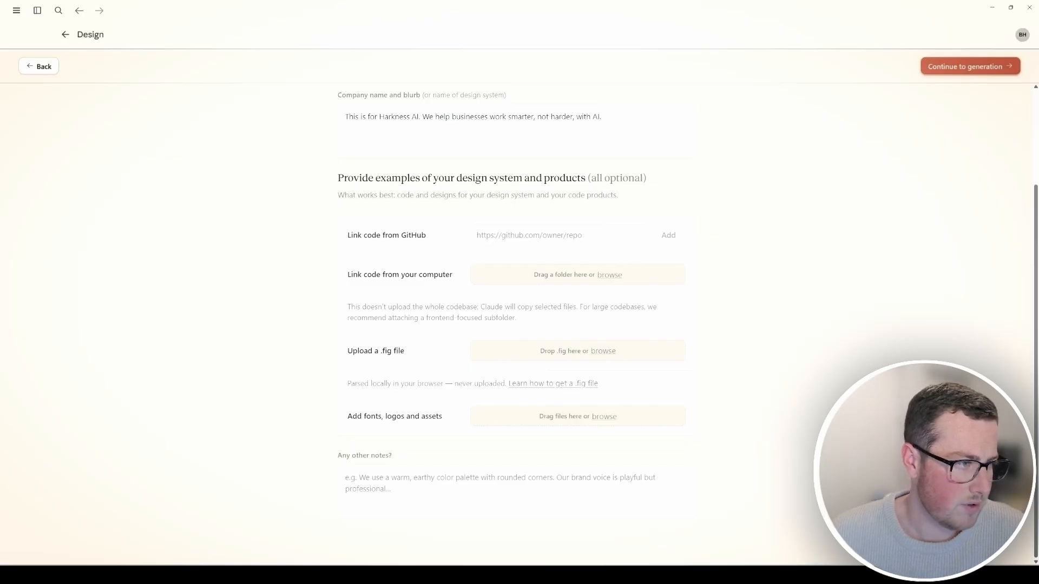
Step: Add HarknessAI_Logo_Primary_FullColour.png and HarknessAI_Icon_AI_Navy.png as brand assets and link the local ai-portfolio code folder
{"action": "left_click_drag", "start_coordinate": [374, 428], "coordinate": [550, 425]}
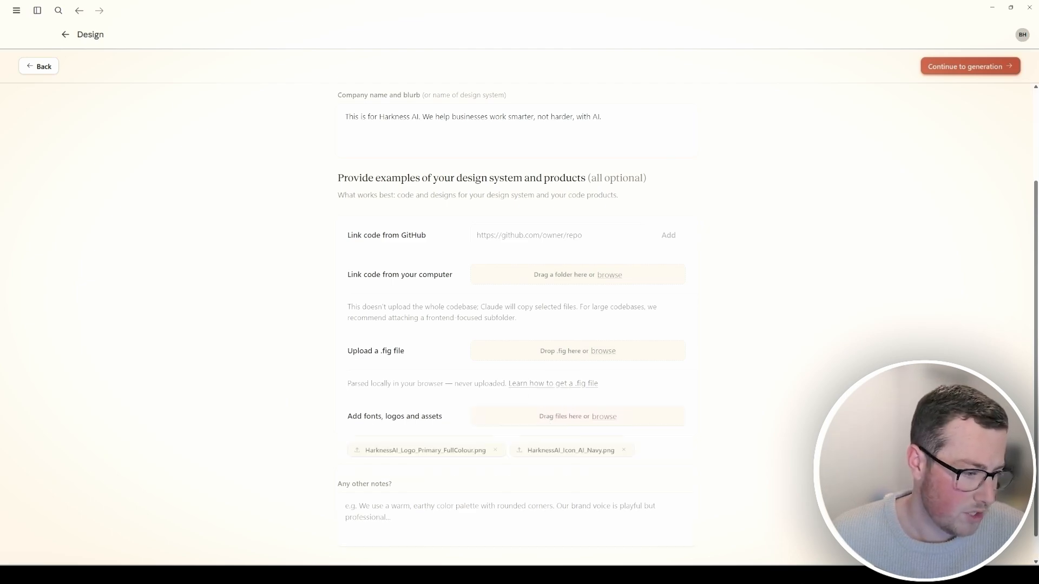
{"action": "key", "text": "super+d"}
{"action": "key", "text": "super+d"}
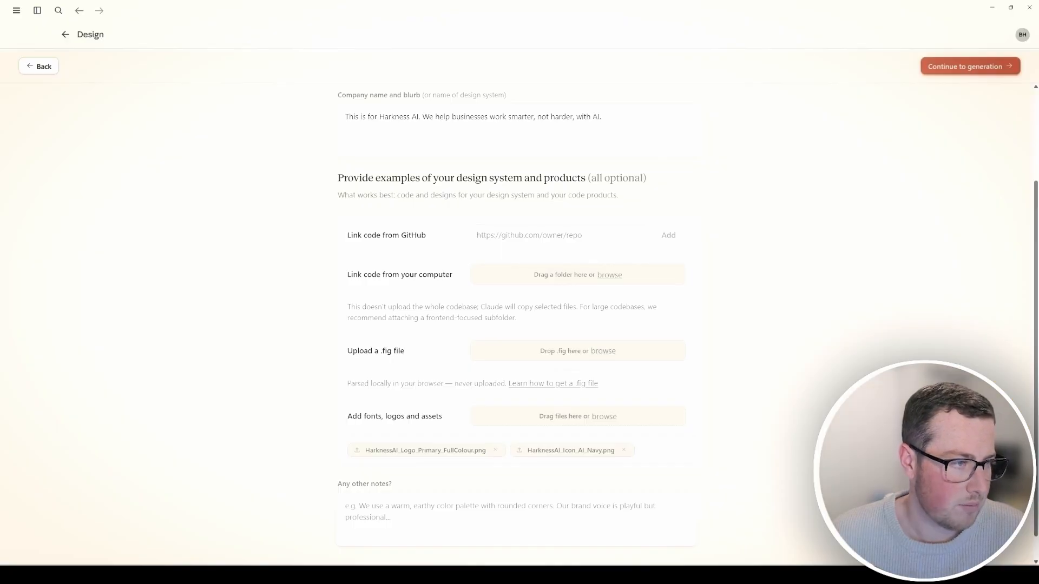
{"action": "left_click_drag", "start_coordinate": [69, 216], "coordinate": [560, 274]}
{"action": "scroll", "coordinate": [407, 347], "scroll_direction": "down", "scroll_amount": 1}
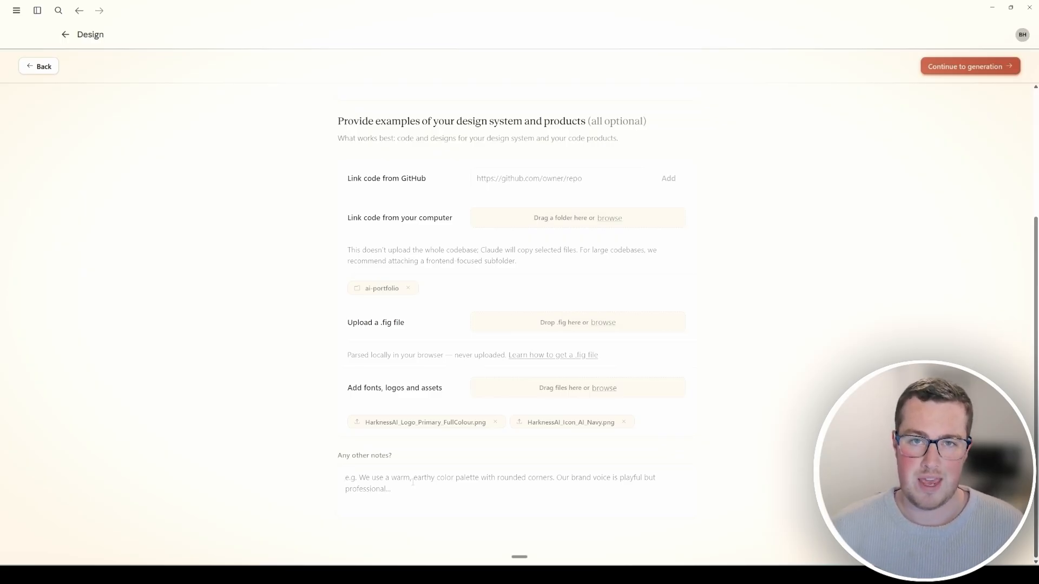
Step: Leave the other notes empty, continue to generation and start generating the design system
{"action": "left_click", "coordinate": [413, 482]}
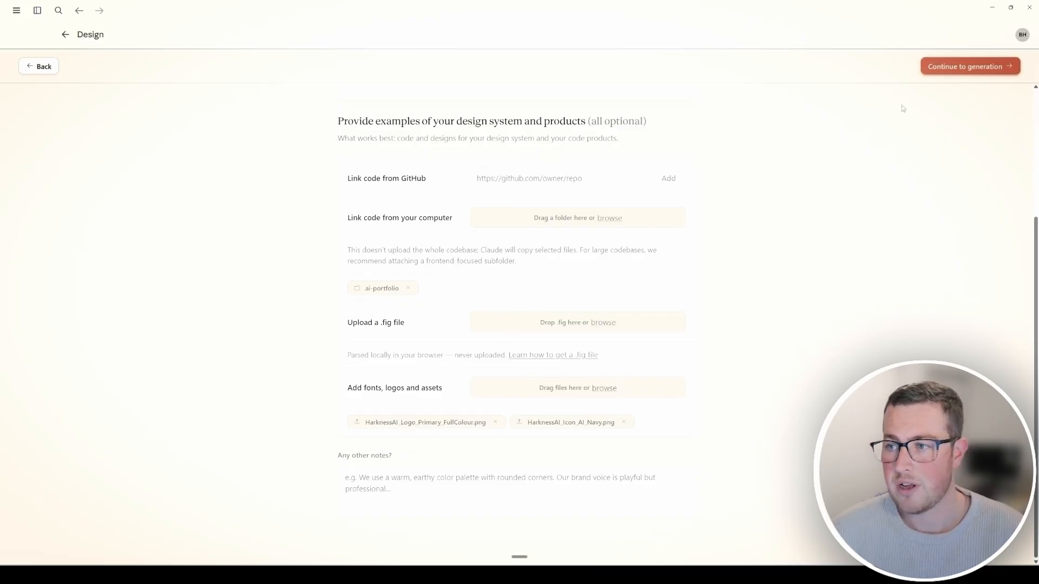
{"action": "left_click", "coordinate": [942, 69]}
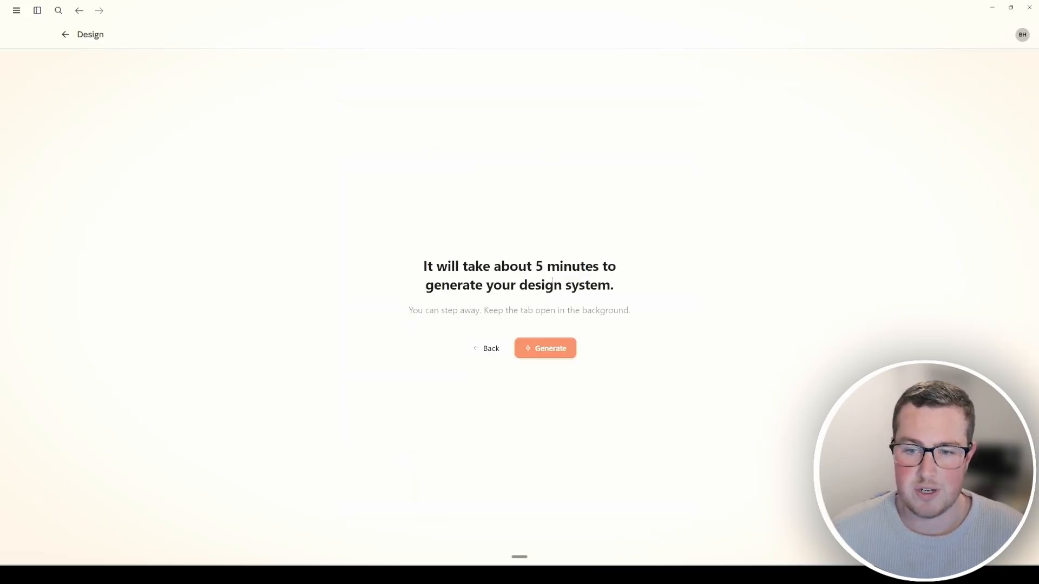
{"action": "left_click", "coordinate": [545, 348]}
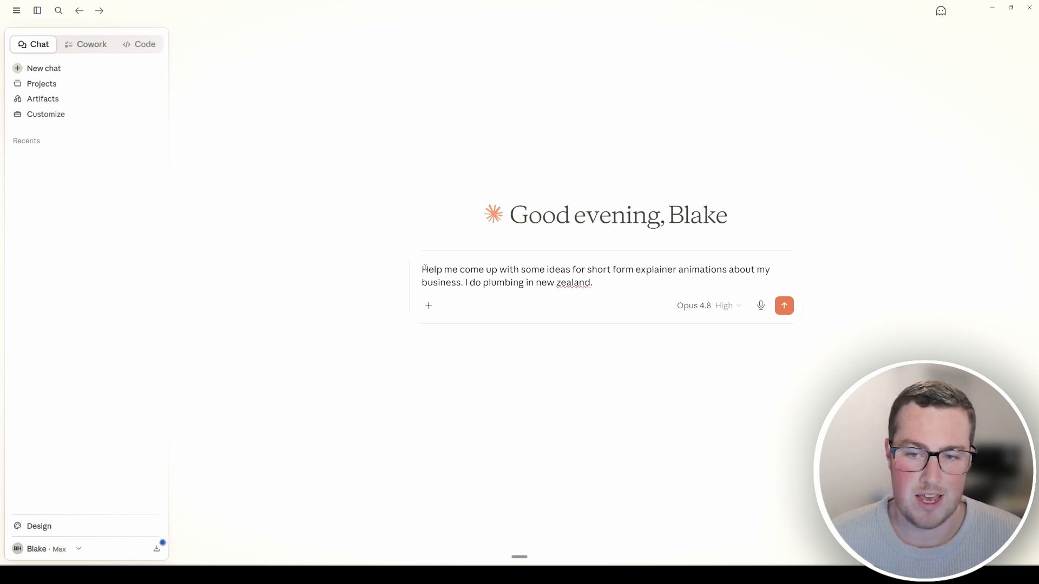
Step: Send the chat prompt asking for short form explainer animation ideas about a plumbing business in New Zealand
{"action": "left_click_drag", "start_coordinate": [575, 270], "coordinate": [631, 270]}
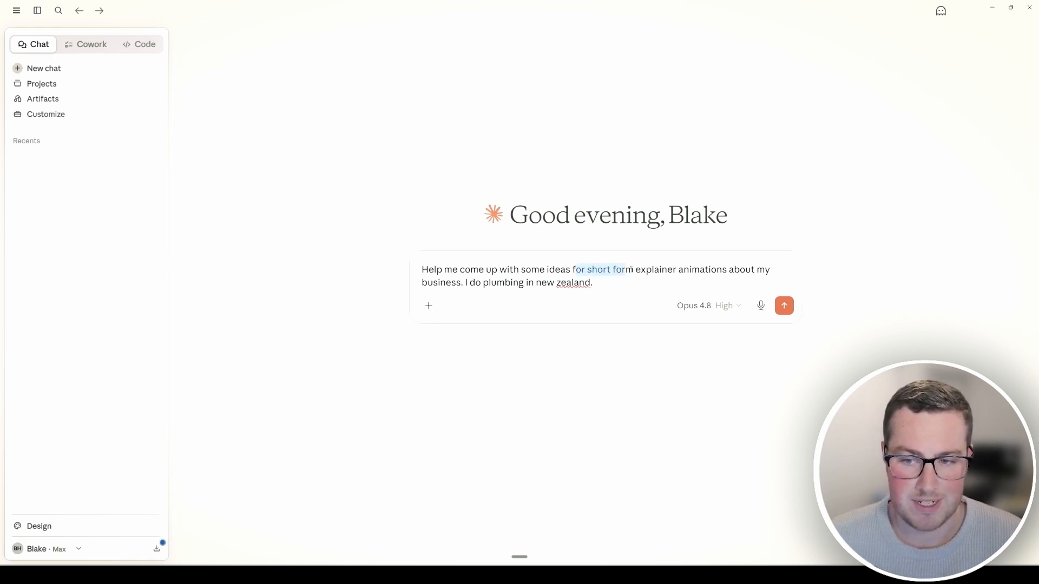
{"action": "left_click", "coordinate": [676, 283]}
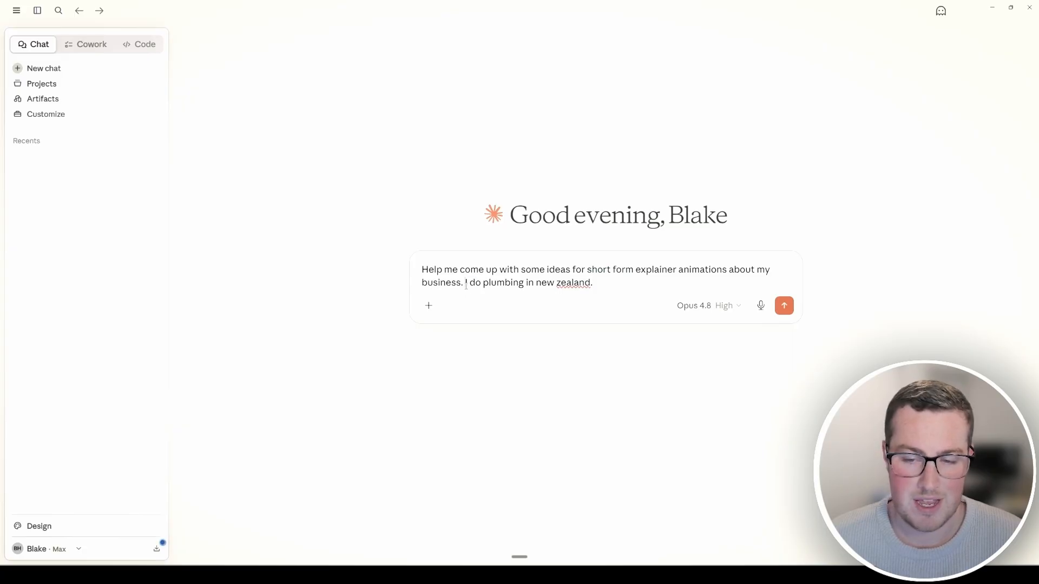
{"action": "left_click_drag", "start_coordinate": [466, 283], "coordinate": [593, 282]}
{"action": "left_click", "coordinate": [609, 283]}
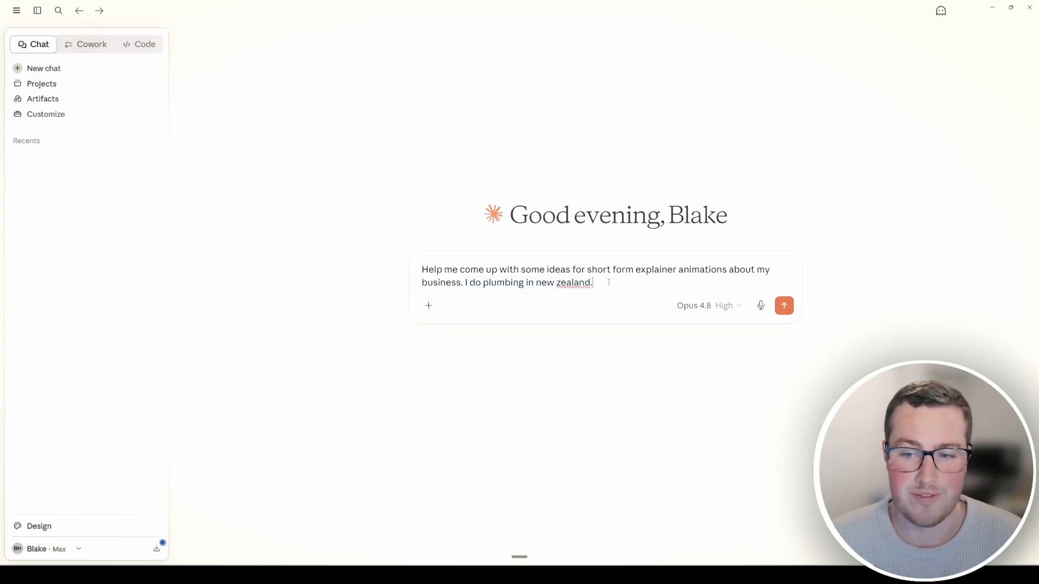
{"action": "left_click", "coordinate": [784, 306]}
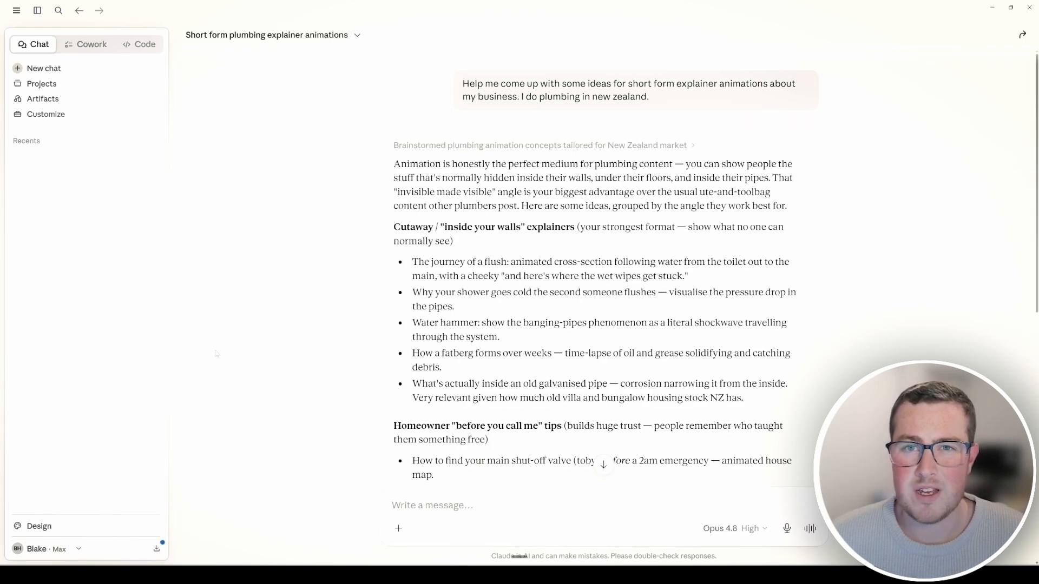
Step: Read through the suggested plumbing animation ideas, from the cutaway explainers and homeowner tips to the trust and transparency series
{"action": "scroll", "coordinate": [434, 256], "scroll_direction": "down", "scroll_amount": 1}
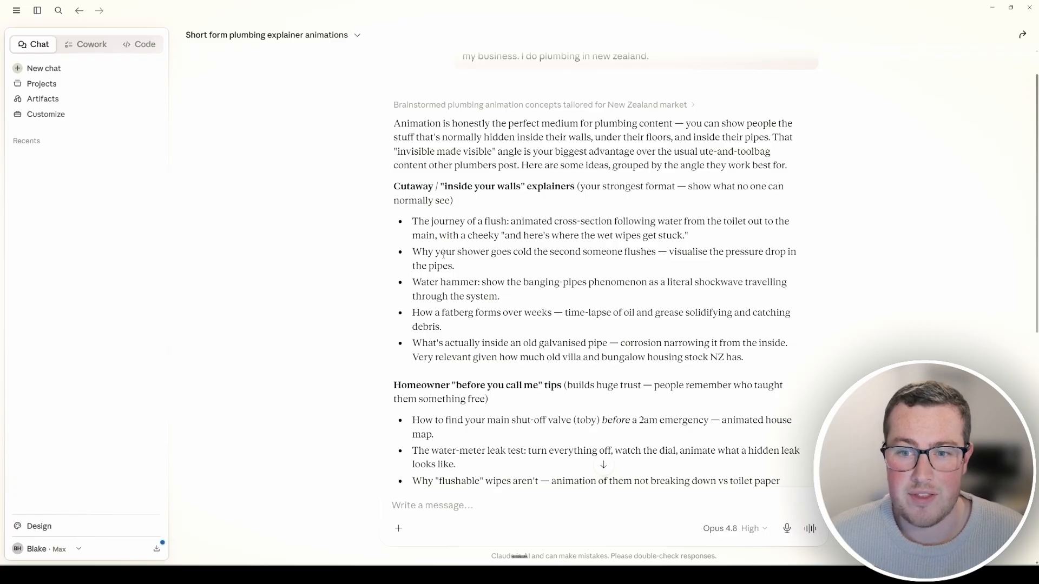
{"action": "scroll", "coordinate": [460, 264], "scroll_direction": "down", "scroll_amount": 3}
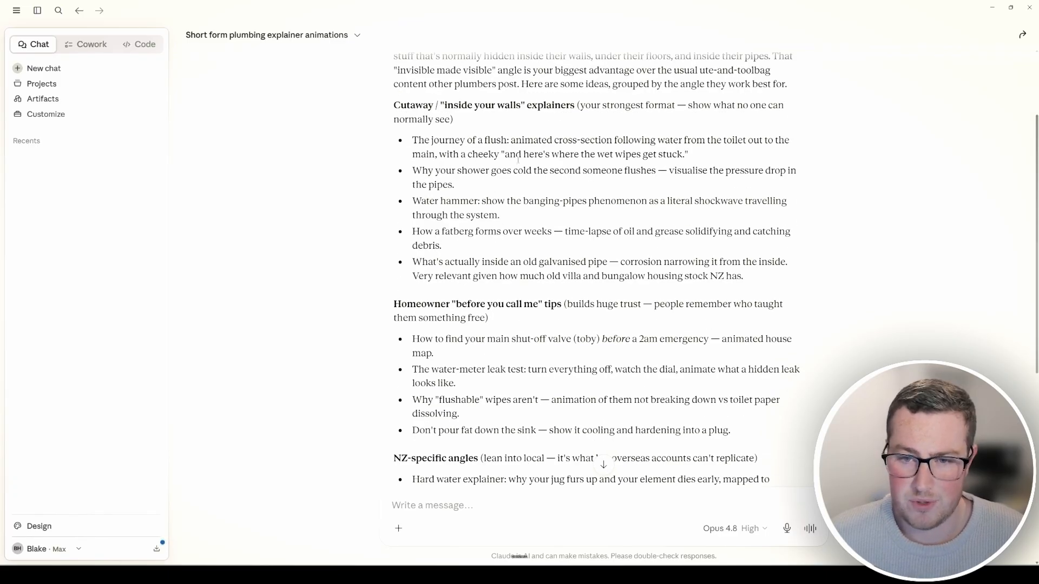
{"action": "scroll", "coordinate": [428, 266], "scroll_direction": "down", "scroll_amount": 3}
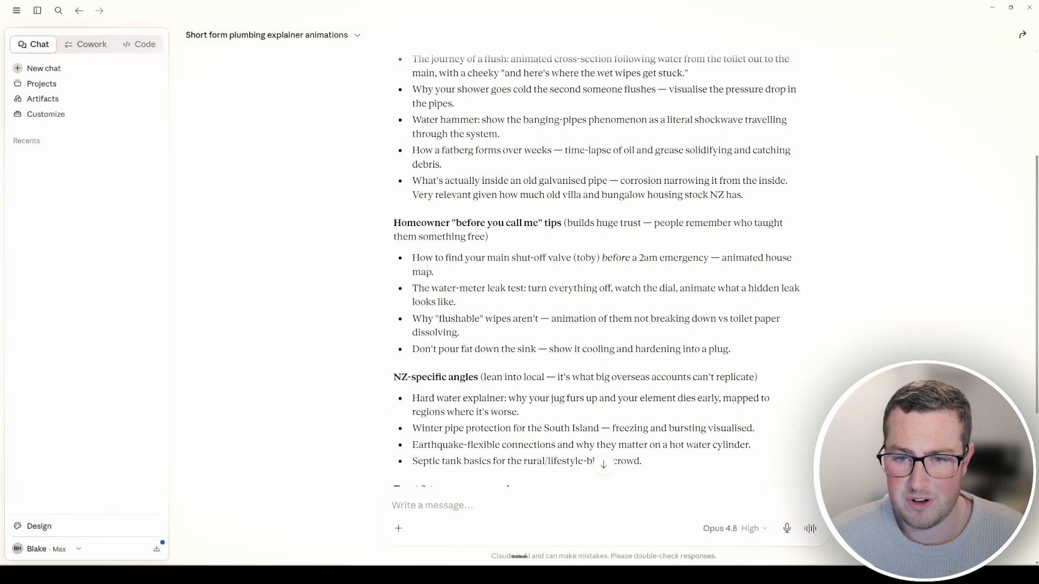
{"action": "triple_click", "coordinate": [405, 161]}
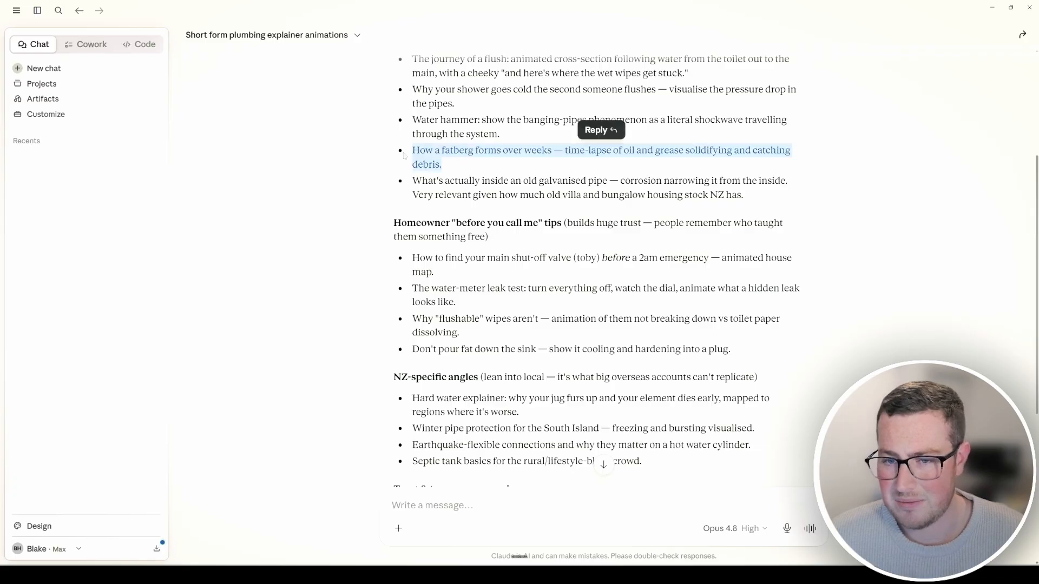
{"action": "scroll", "coordinate": [446, 320], "scroll_direction": "down", "scroll_amount": 1}
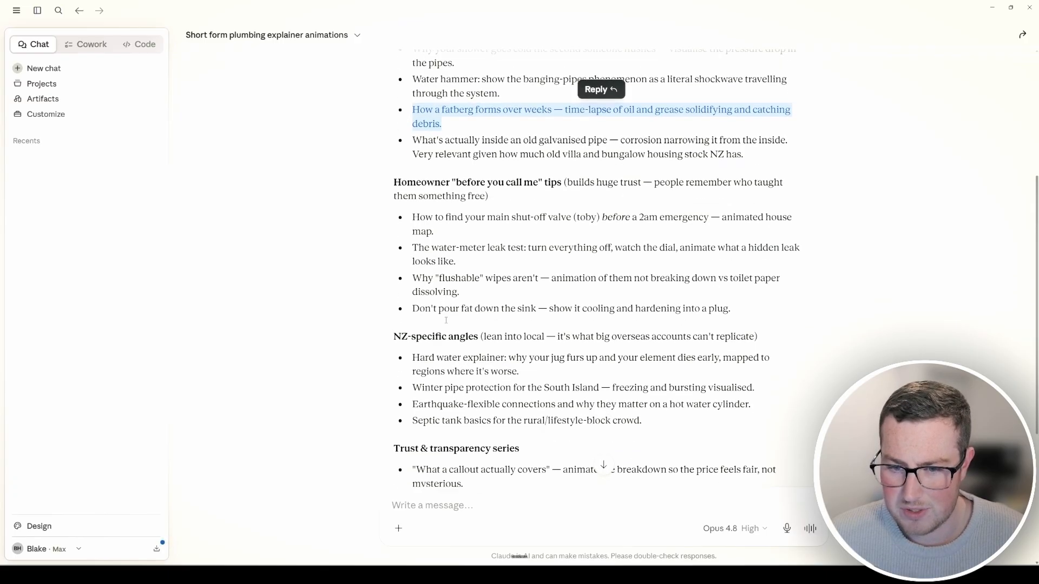
{"action": "left_click_drag", "start_coordinate": [415, 310], "coordinate": [731, 309]}
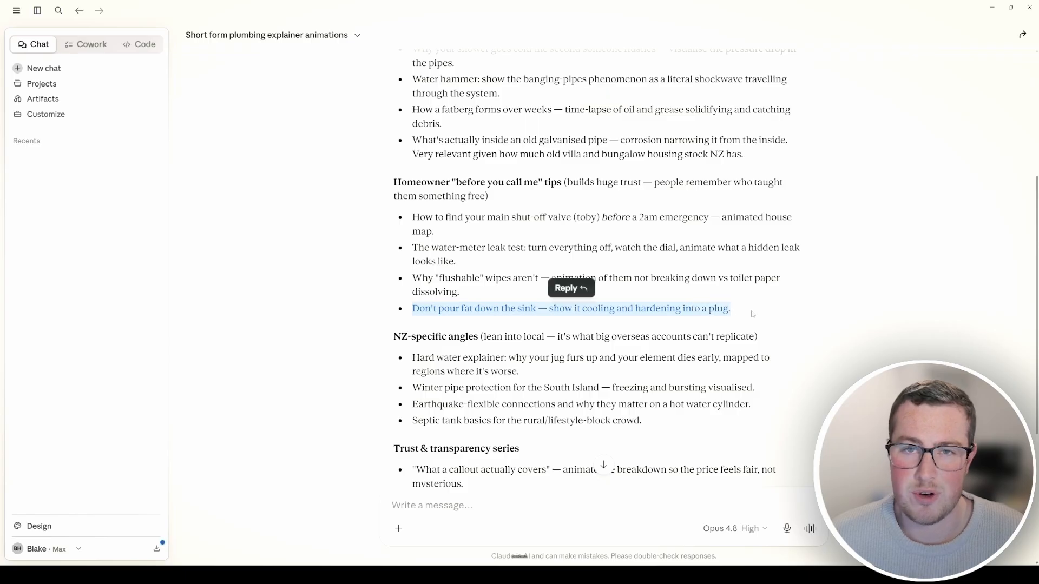
{"action": "scroll", "coordinate": [515, 330], "scroll_direction": "down", "scroll_amount": 3}
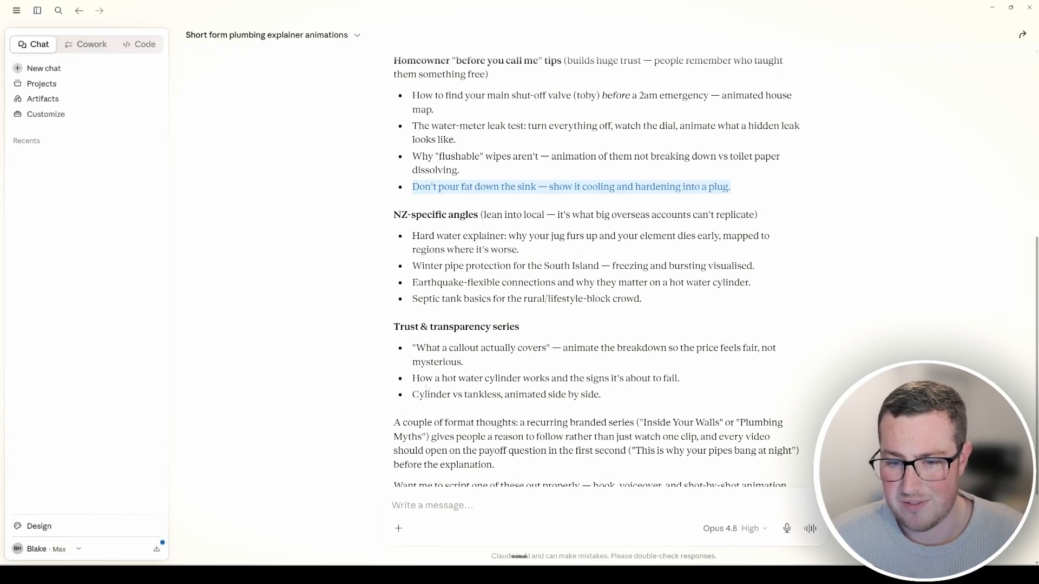
{"action": "left_click", "coordinate": [454, 379]}
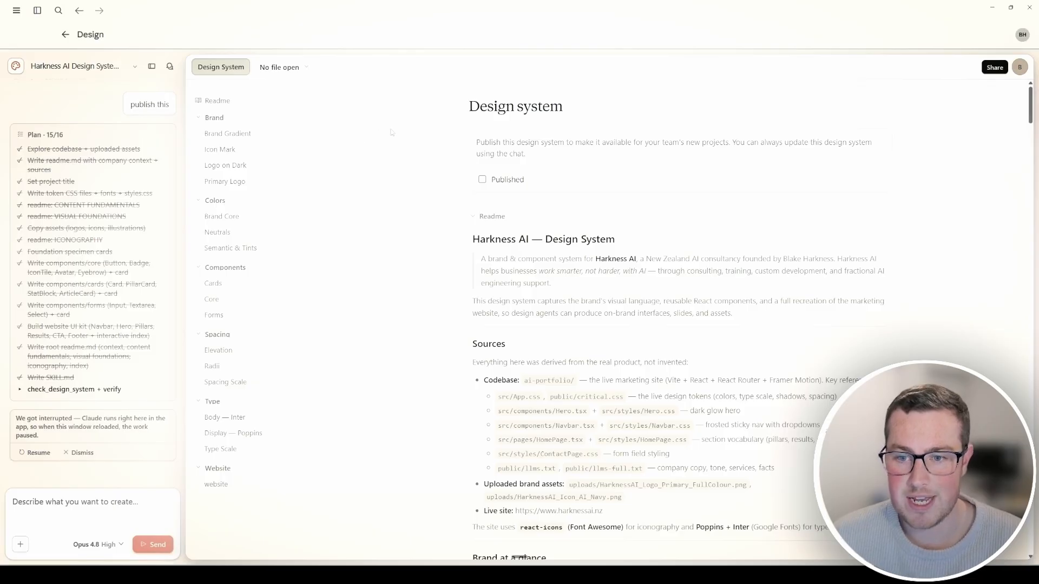
Step: Look through the generated Harkness AI design system, from the readme and brand marks to components, spacing, type and website preview
{"action": "scroll", "coordinate": [604, 227], "scroll_direction": "down", "scroll_amount": 3}
{"action": "scroll", "coordinate": [509, 144], "scroll_direction": "down", "scroll_amount": 7}
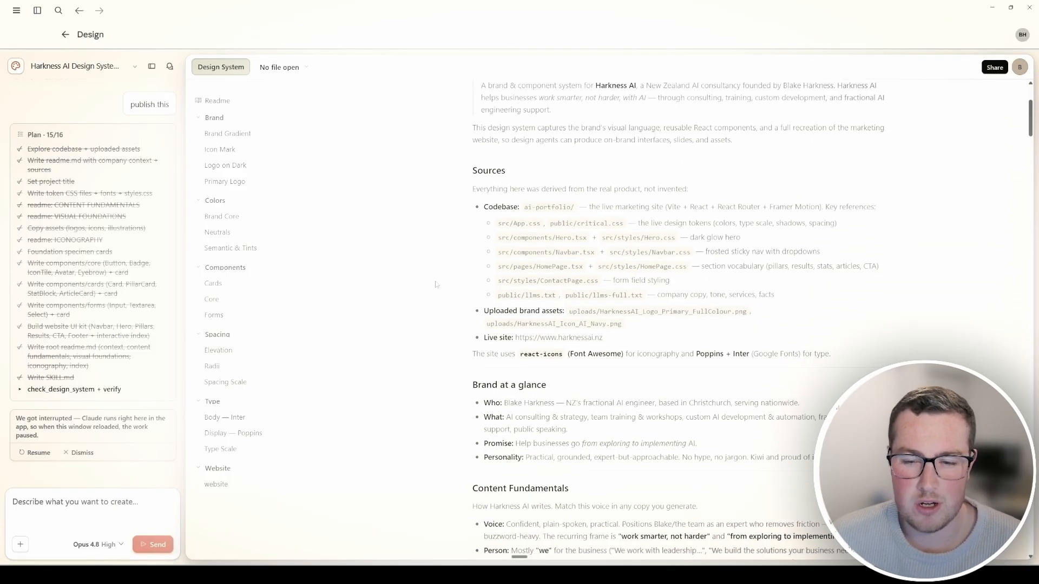
{"action": "scroll", "coordinate": [583, 231], "scroll_direction": "down", "scroll_amount": 9}
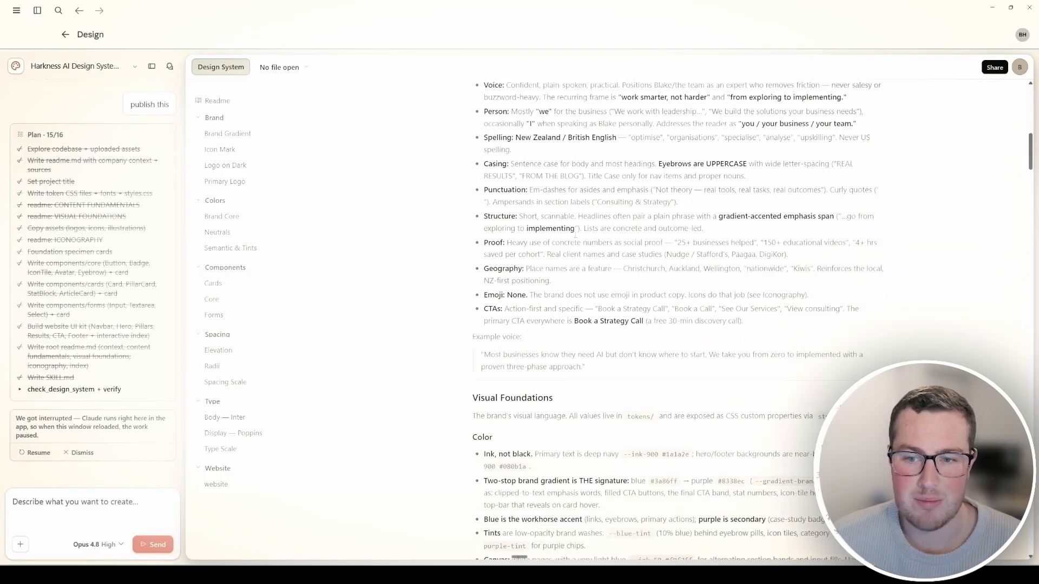
{"action": "scroll", "coordinate": [583, 232], "scroll_direction": "down", "scroll_amount": 20}
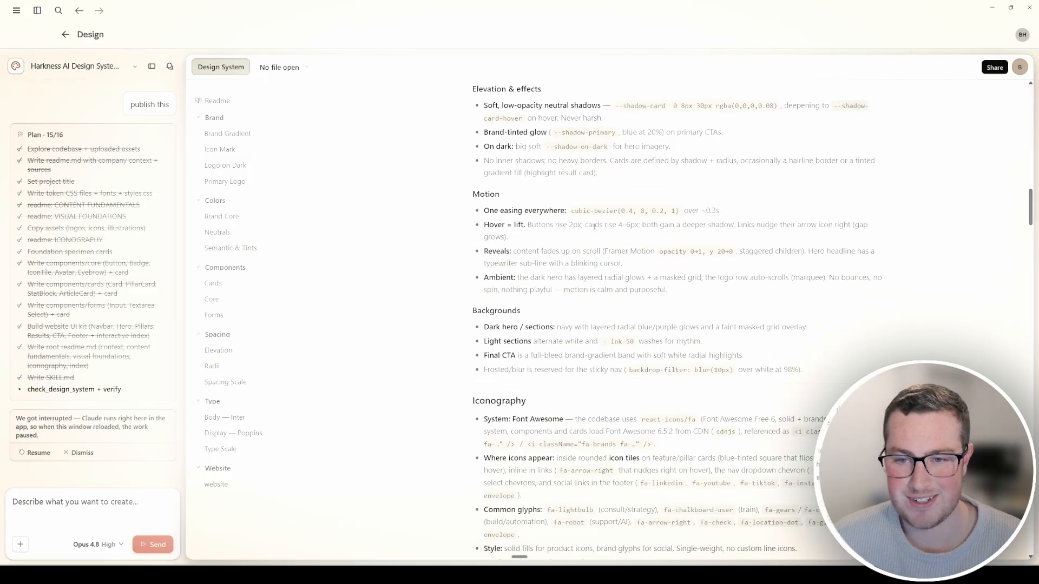
{"action": "scroll", "coordinate": [619, 215], "scroll_direction": "down", "scroll_amount": 18}
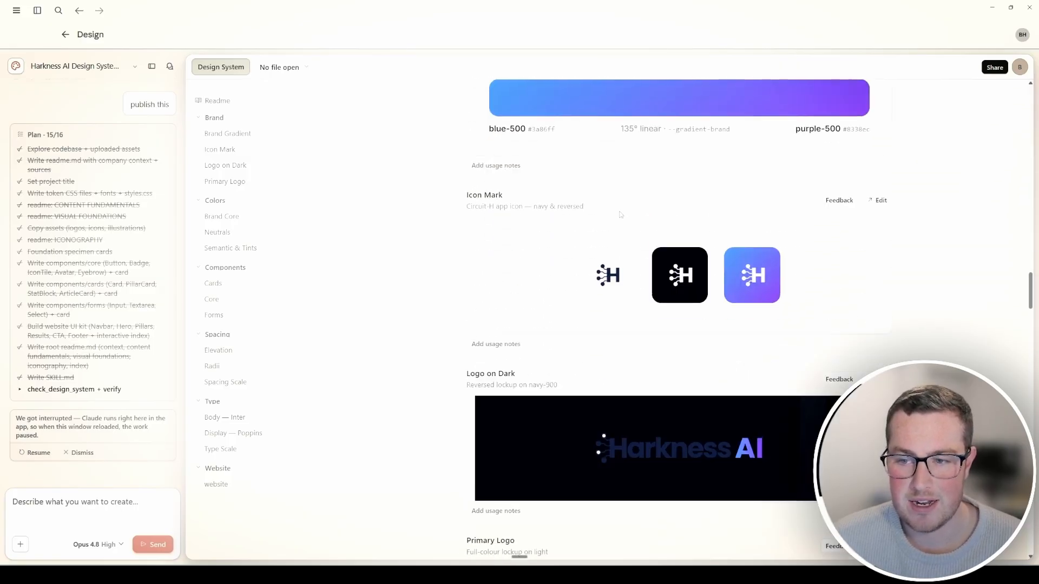
{"action": "scroll", "coordinate": [629, 206], "scroll_direction": "down", "scroll_amount": 12}
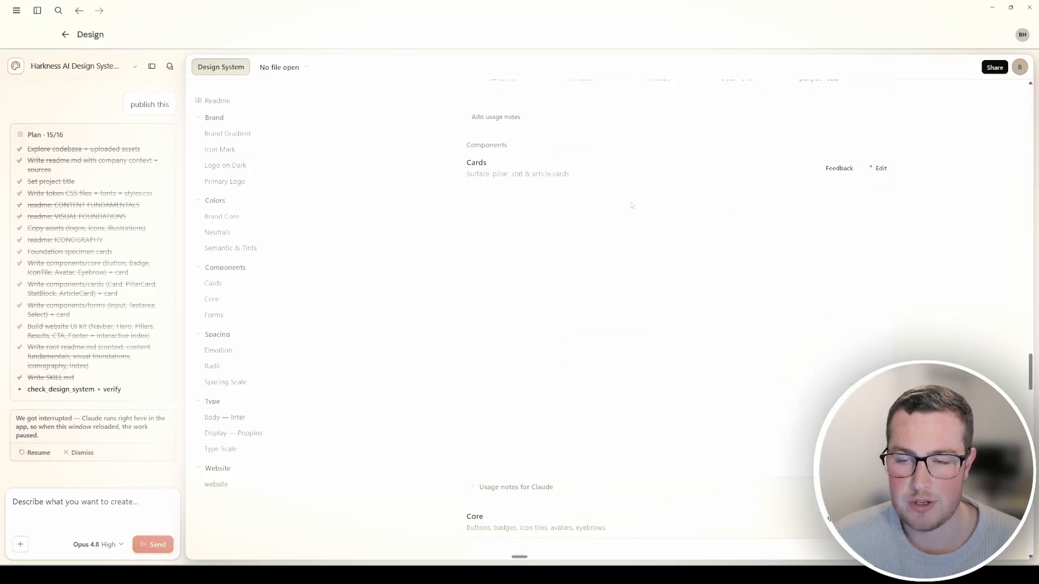
{"action": "scroll", "coordinate": [661, 307], "scroll_direction": "down", "scroll_amount": 3}
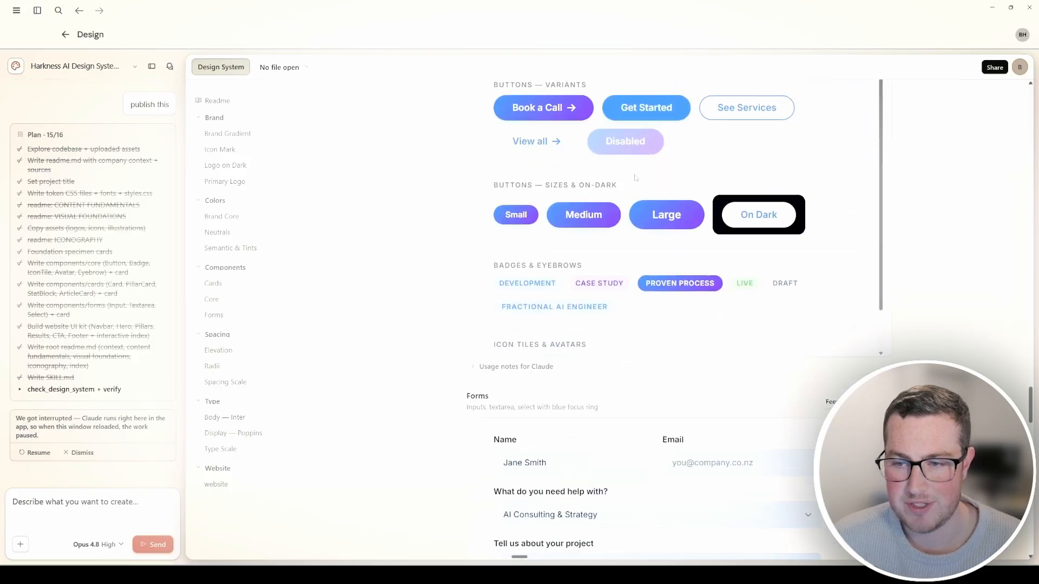
{"action": "scroll", "coordinate": [587, 244], "scroll_direction": "down", "scroll_amount": 1}
{"action": "scroll", "coordinate": [443, 239], "scroll_direction": "down", "scroll_amount": 10}
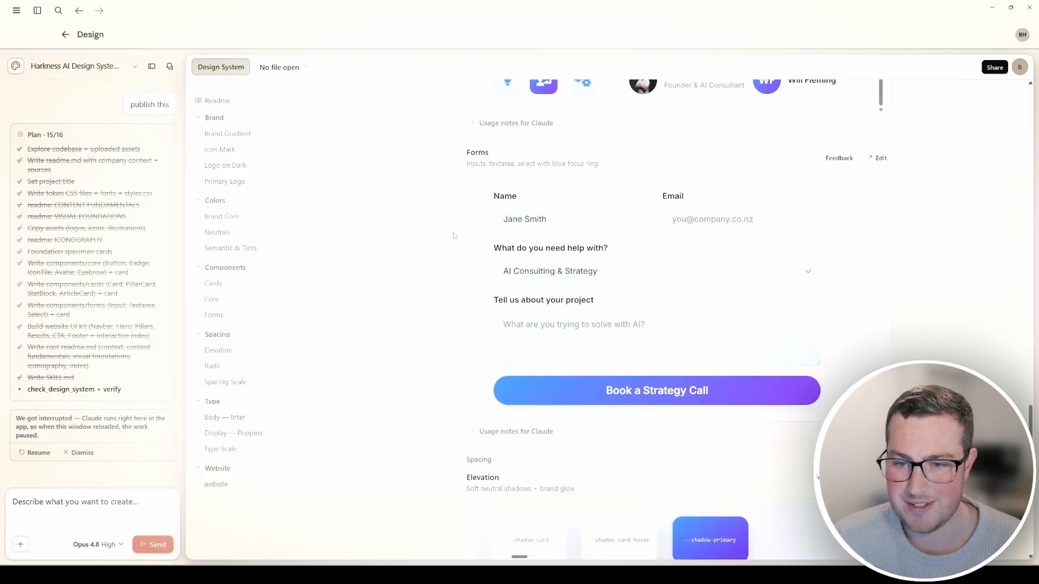
{"action": "scroll", "coordinate": [459, 227], "scroll_direction": "down", "scroll_amount": 15}
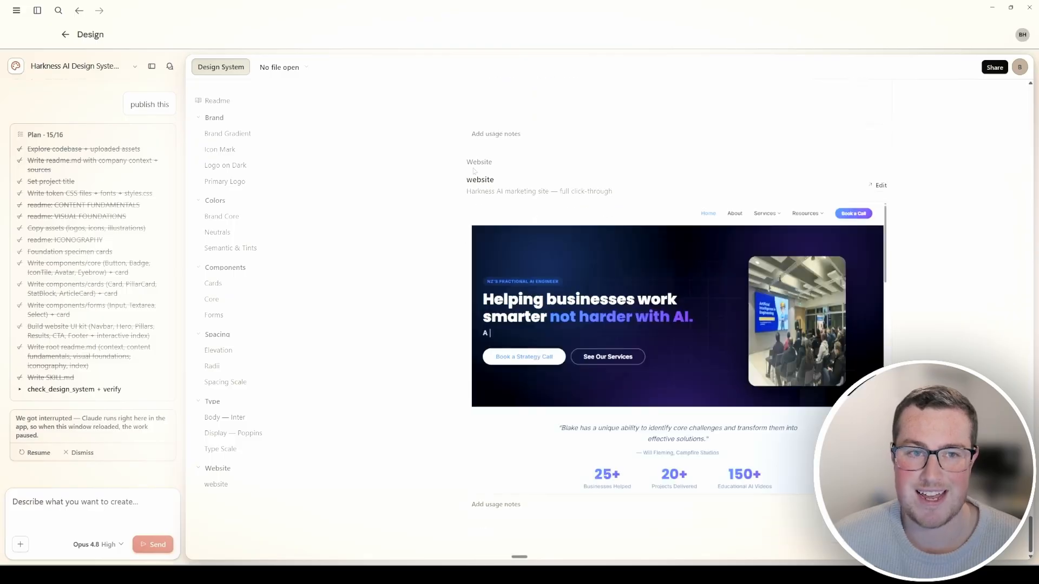
{"action": "scroll", "coordinate": [460, 232], "scroll_direction": "up", "scroll_amount": 10}
{"action": "scroll", "coordinate": [455, 254], "scroll_direction": "up", "scroll_amount": 2}
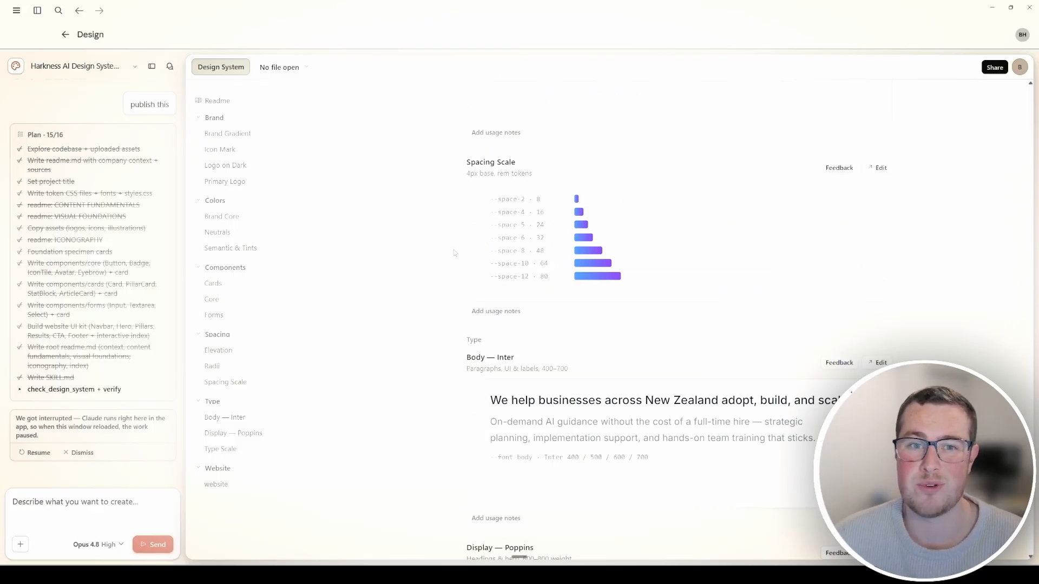
Step: Return to the Claude Design home, check the available design systems and choose the Animation template
{"action": "left_click", "coordinate": [16, 66]}
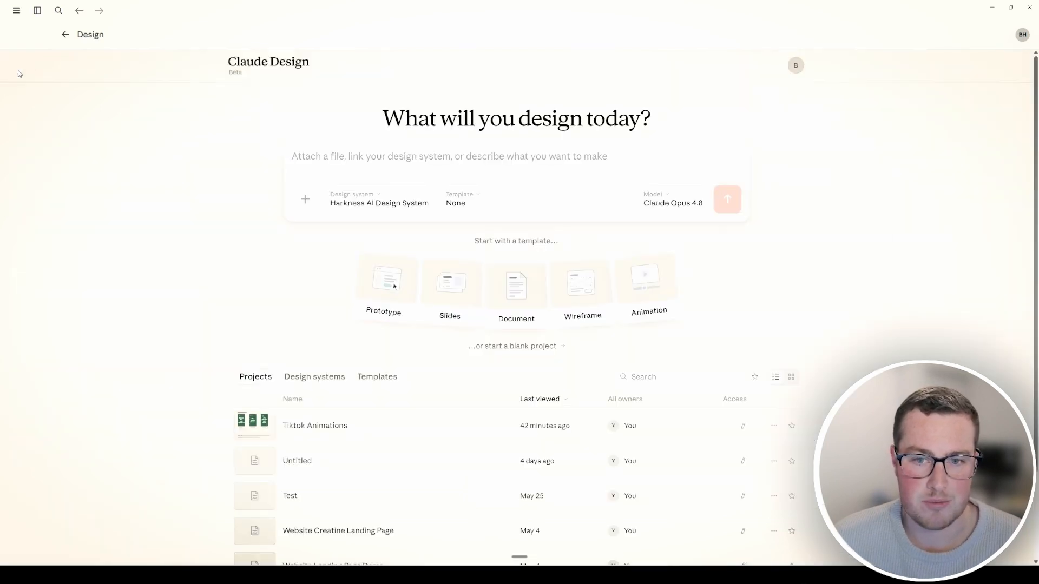
{"action": "left_click", "coordinate": [367, 201]}
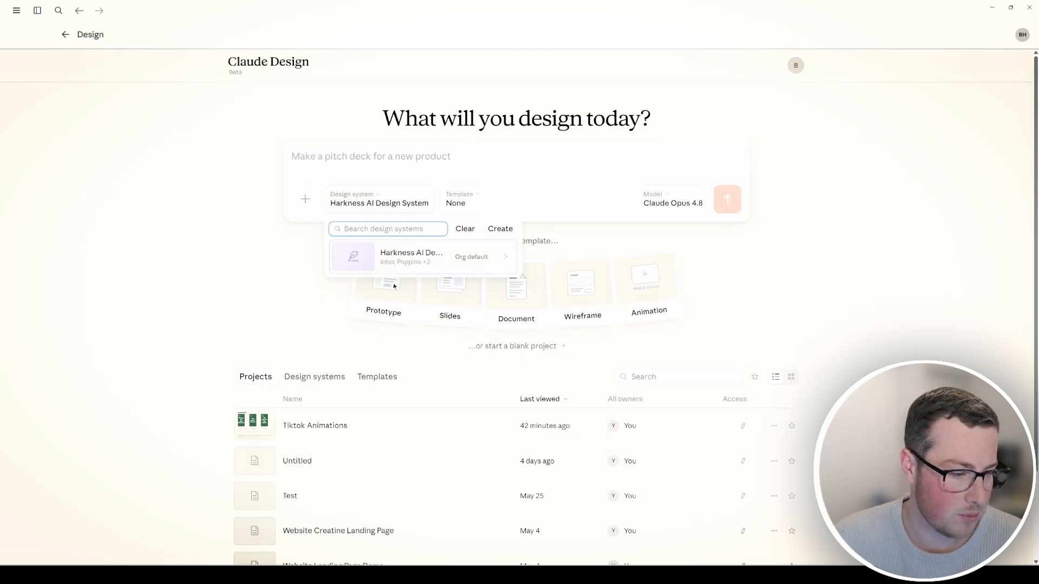
{"action": "left_click", "coordinate": [475, 197]}
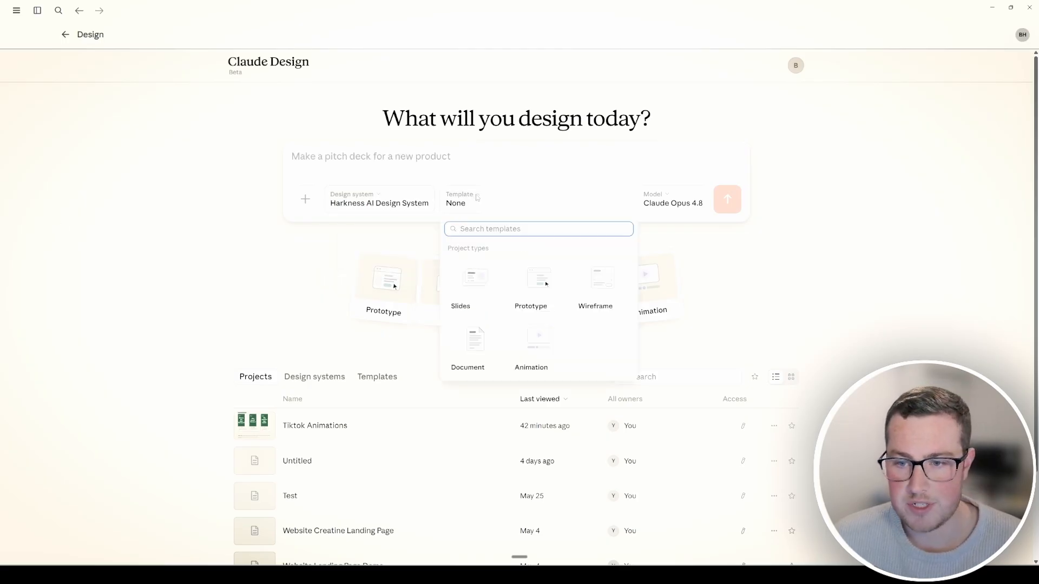
{"action": "left_click", "coordinate": [547, 346]}
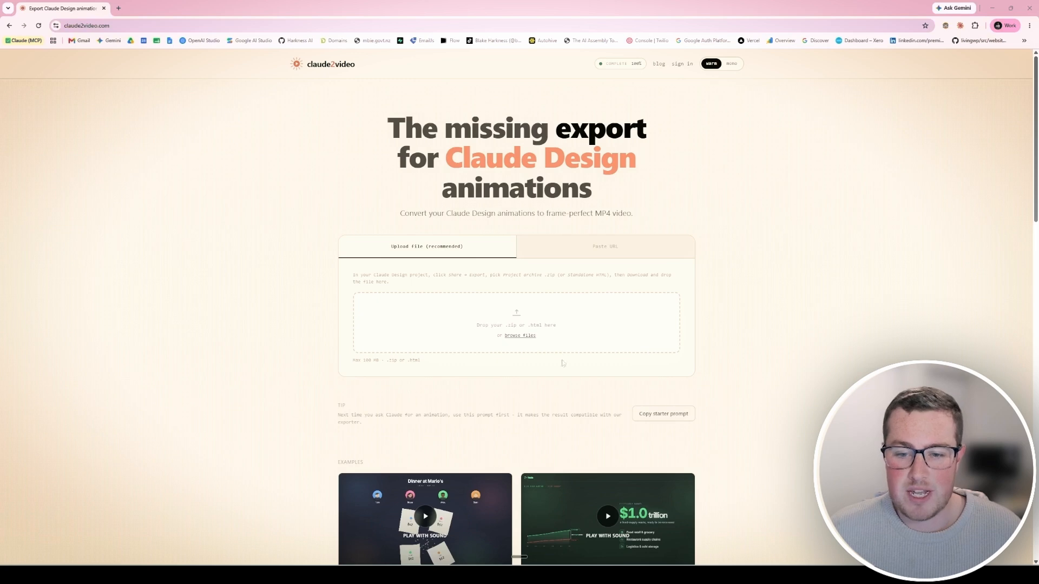
Step: Copy the starter prompt from claude2video into the Claude Design prompt, with a request for a "Don't pour fat down the sink" animation promoting Harkness AI
{"action": "left_click", "coordinate": [654, 414]}
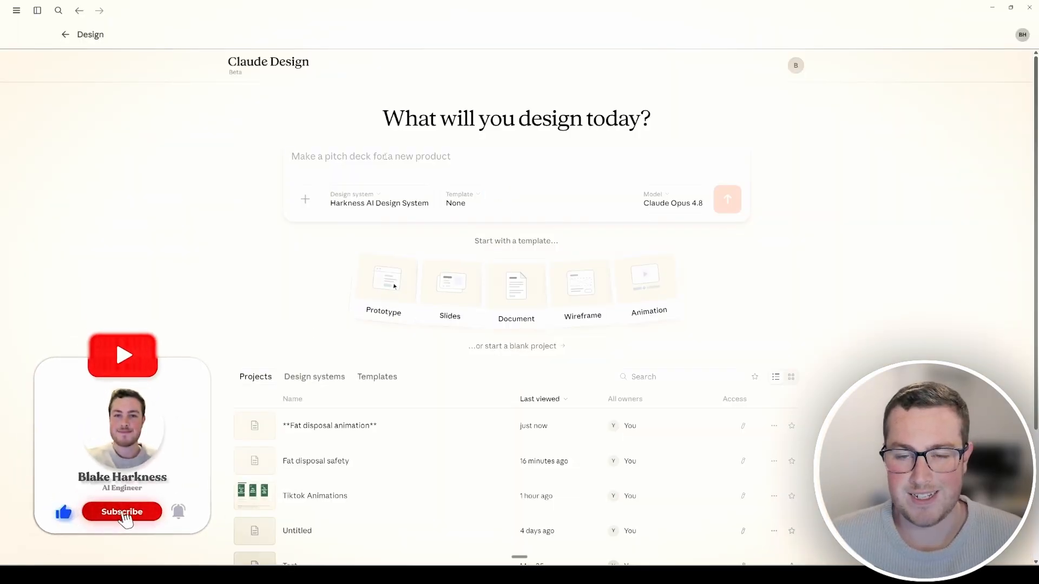
{"action": "key", "text": "ctrl+v"}
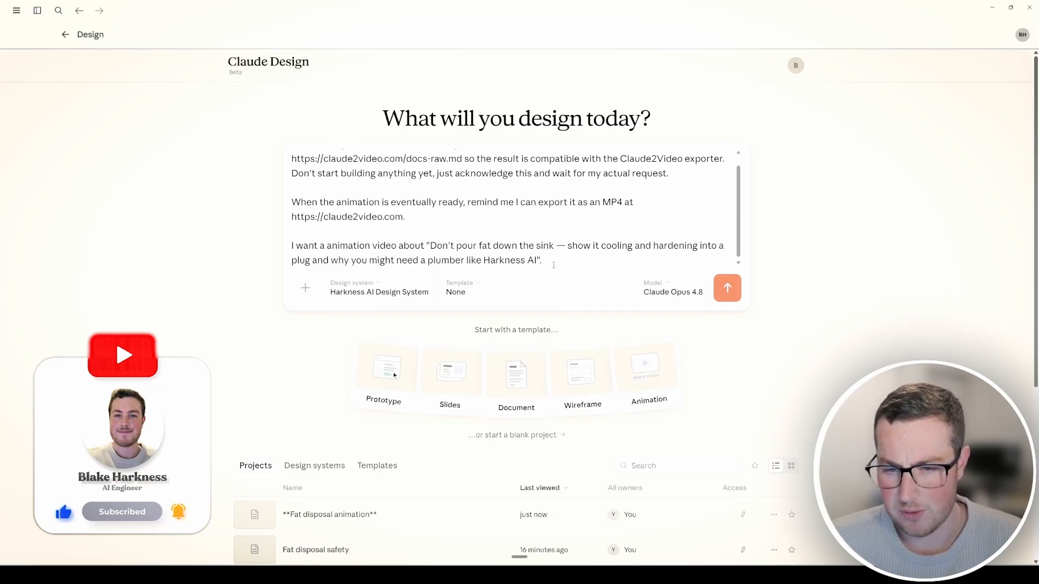
{"action": "key", "text": "shift+Up"}
{"action": "key", "text": "shift+Up"}
{"action": "left_click", "coordinate": [292, 247]}
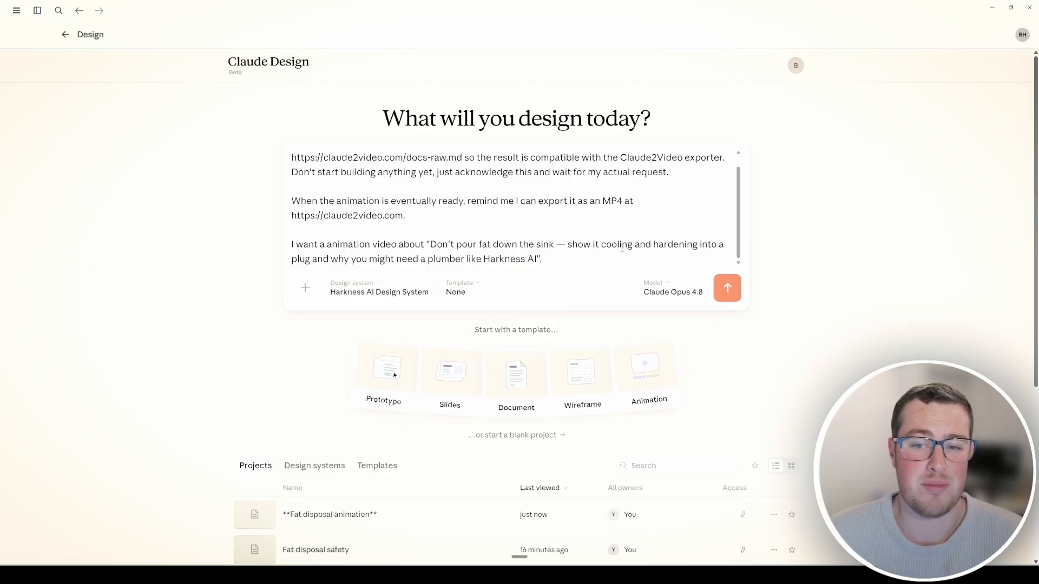
{"action": "left_click_drag", "start_coordinate": [485, 260], "coordinate": [542, 265]}
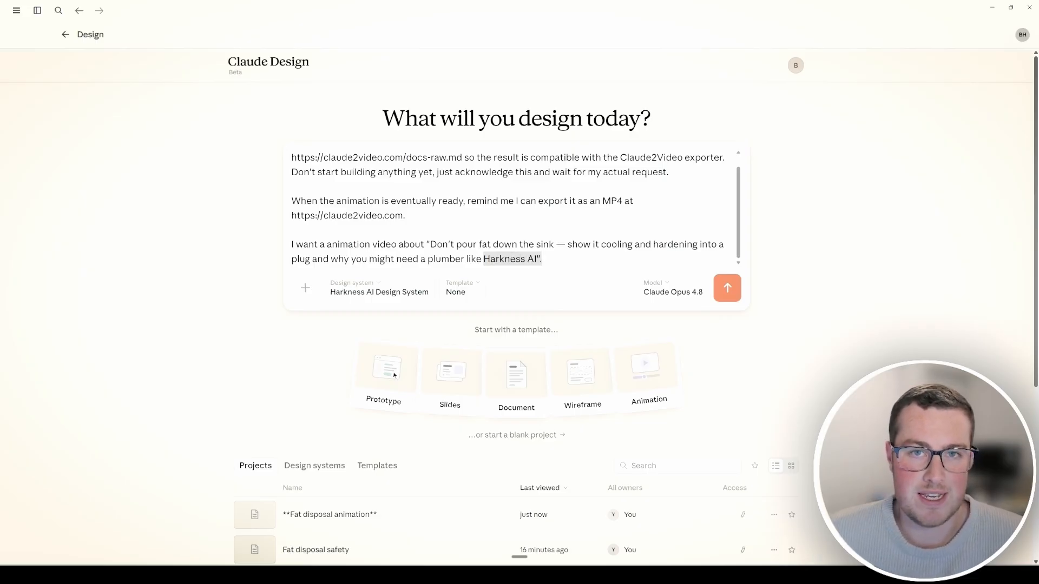
{"action": "left_click", "coordinate": [527, 254]}
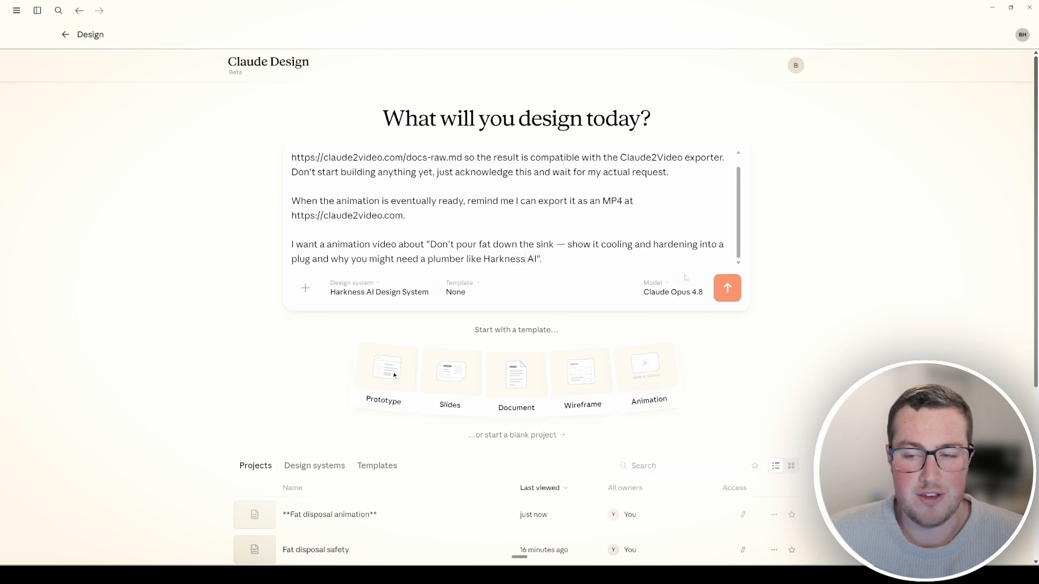
Step: Set the template to Animation and submit the prompt to generate the fat disposal animation
{"action": "left_click", "coordinate": [457, 289]}
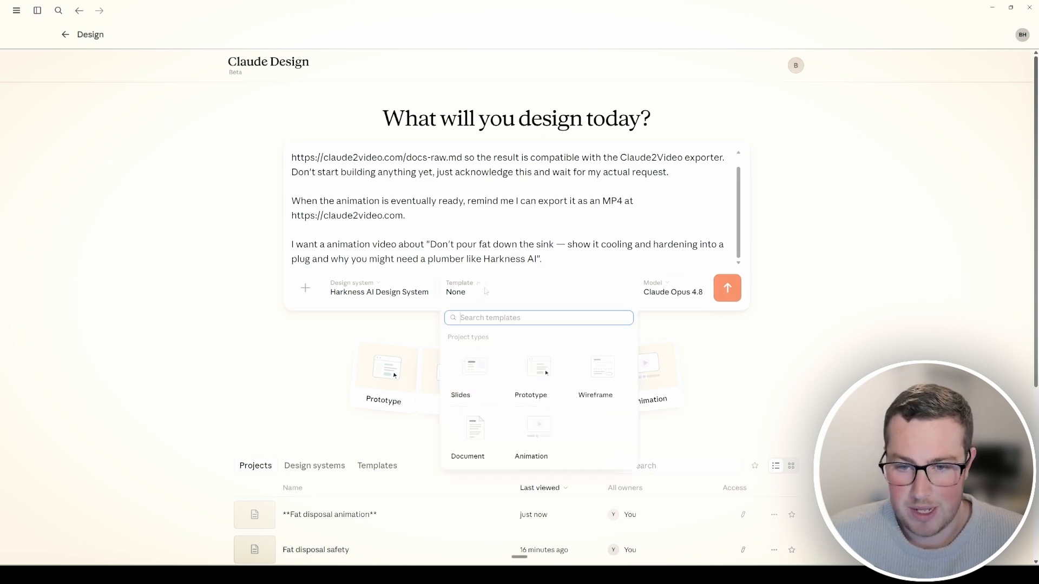
{"action": "left_click", "coordinate": [551, 441]}
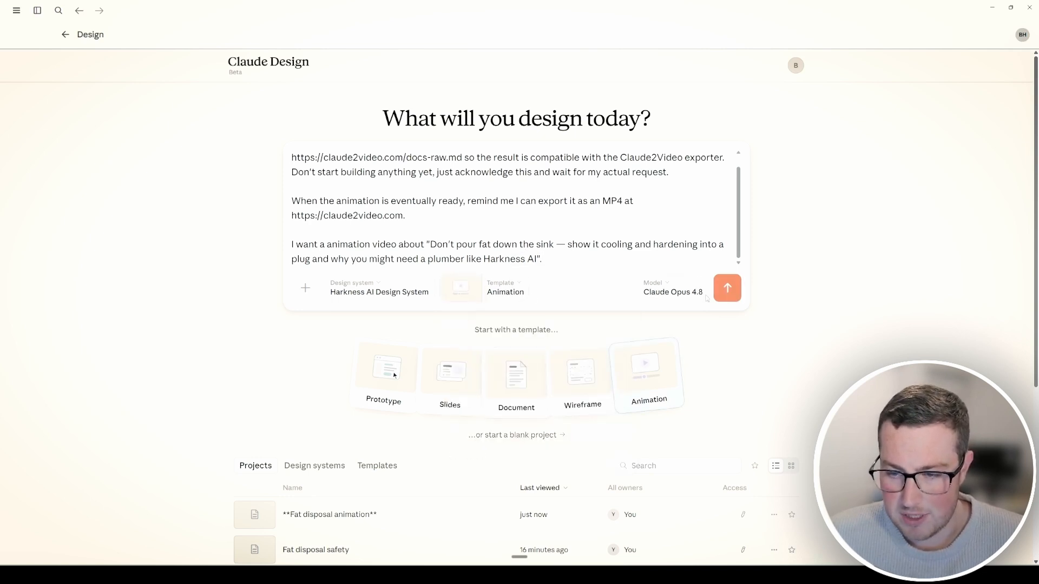
{"action": "left_click", "coordinate": [731, 296]}
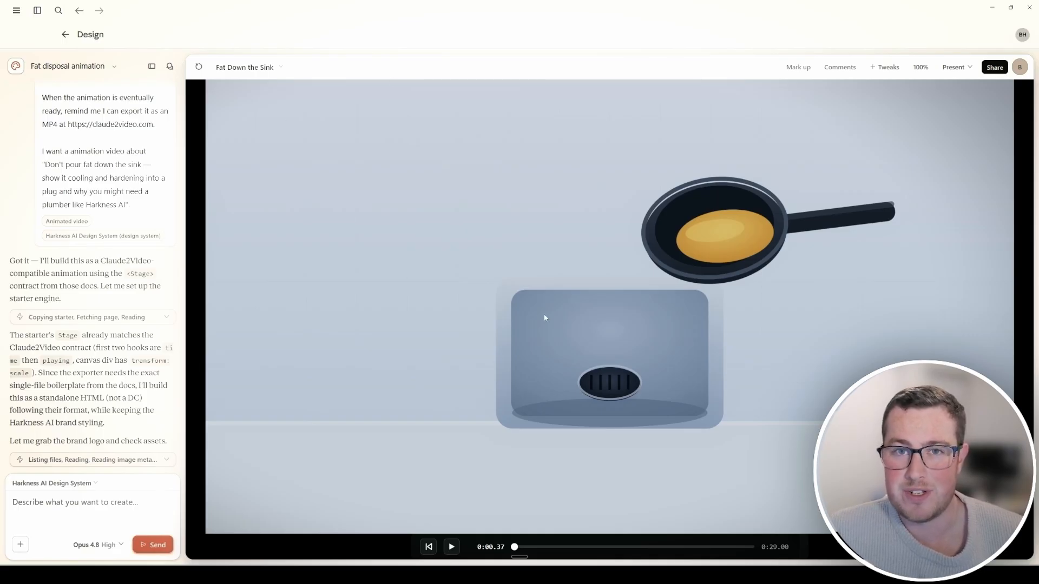
Step: Review the prompt and Claude's closing summary in the chat, and play the first seconds of the animation preview
{"action": "scroll", "coordinate": [126, 245], "scroll_direction": "up", "scroll_amount": 3}
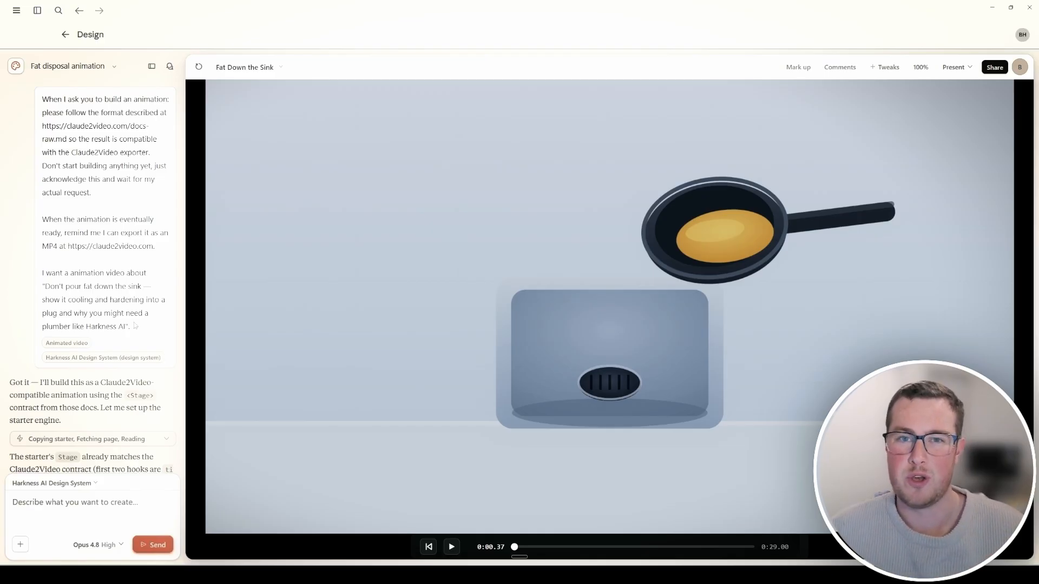
{"action": "scroll", "coordinate": [134, 294], "scroll_direction": "down", "scroll_amount": 5}
{"action": "scroll", "coordinate": [133, 294], "scroll_direction": "down", "scroll_amount": 10}
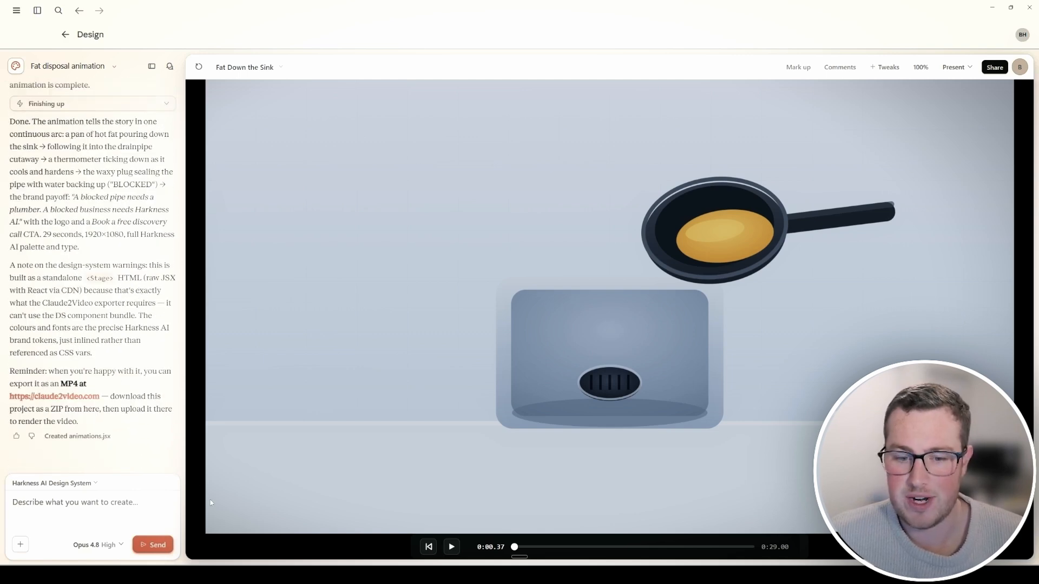
{"action": "left_click", "coordinate": [453, 548]}
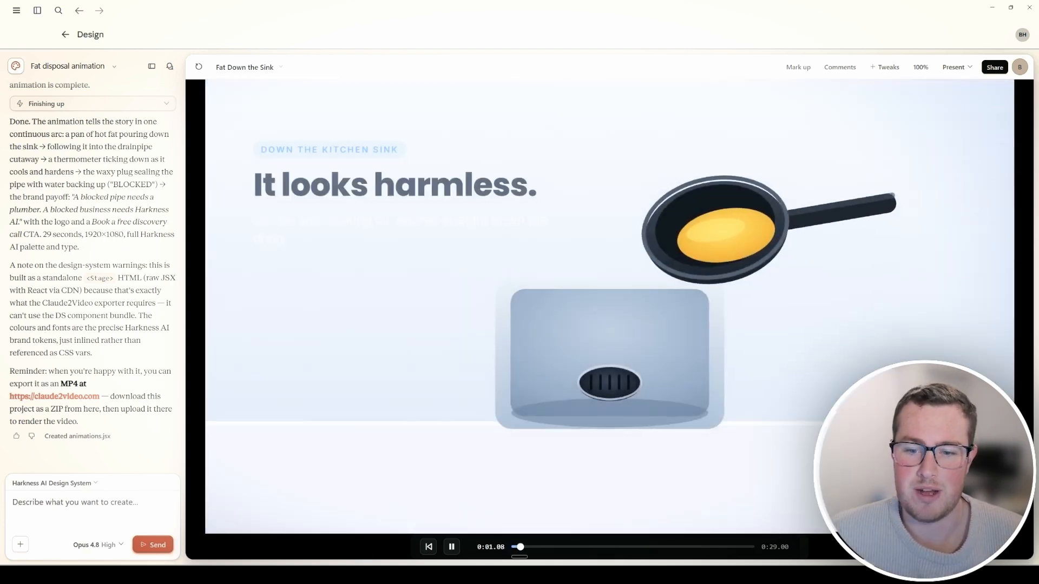
{"action": "left_click", "coordinate": [452, 547]}
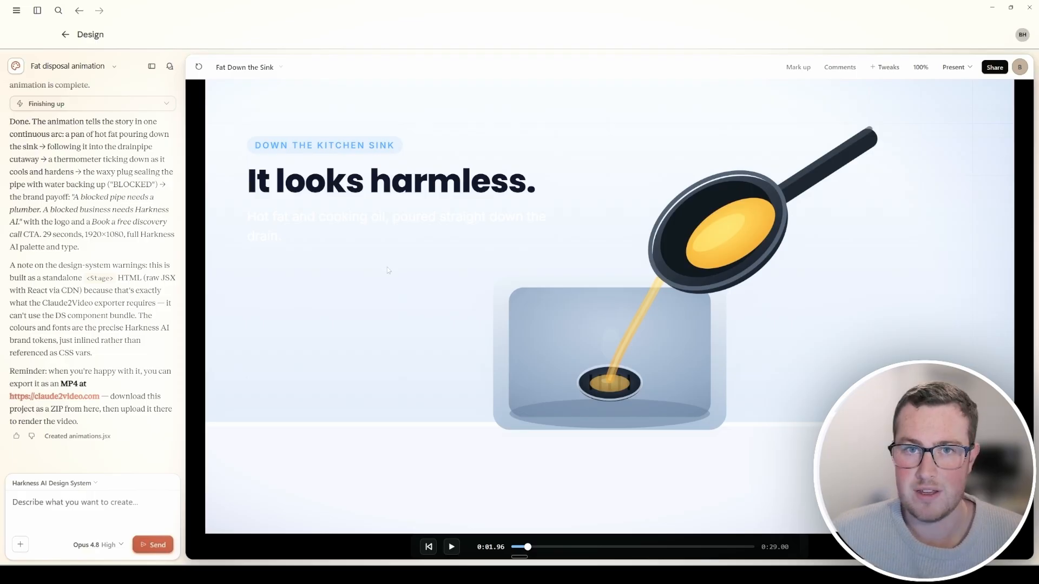
Step: Export the animation as a Project archive .zip and save it in Downloads as Fat disposal animation
{"action": "left_click", "coordinate": [993, 68]}
{"action": "left_click", "coordinate": [888, 91]}
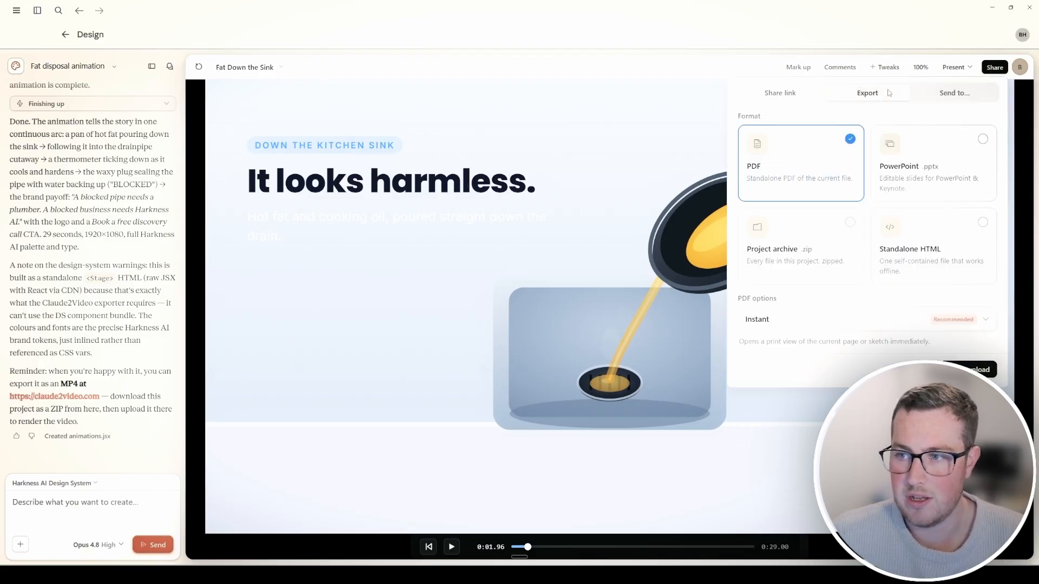
{"action": "left_click", "coordinate": [828, 220]}
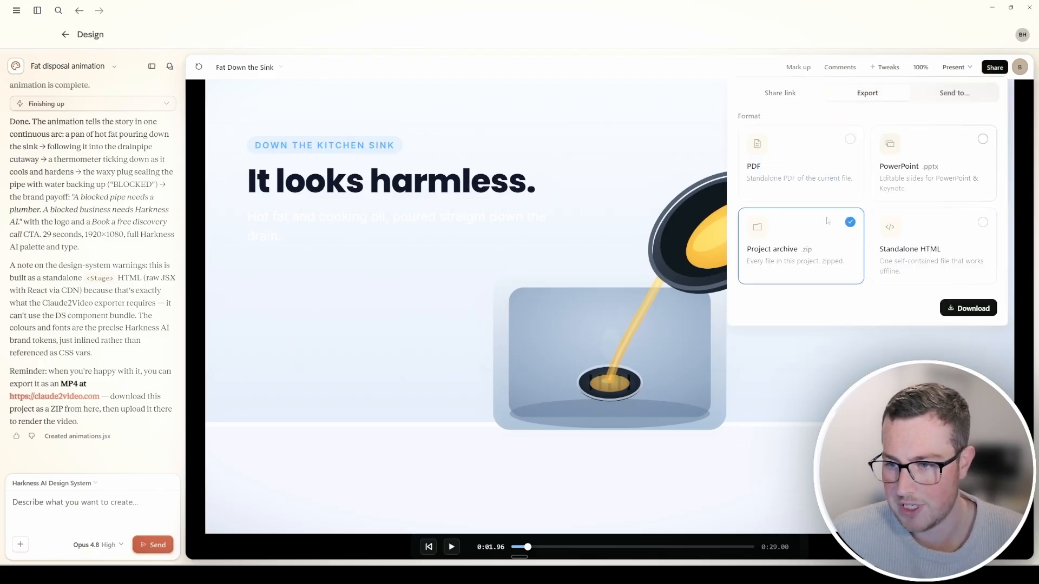
{"action": "left_click", "coordinate": [967, 308]}
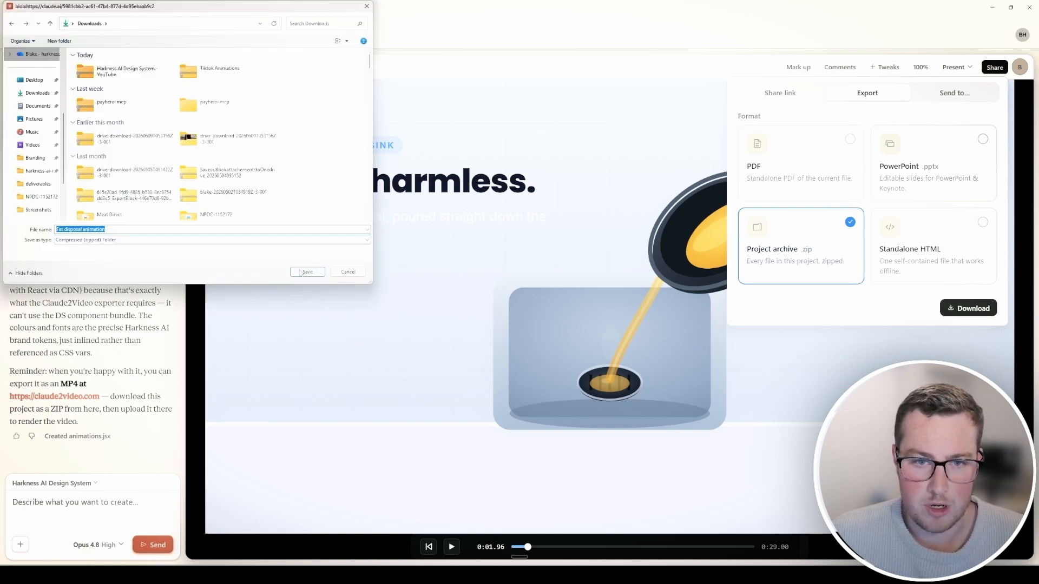
{"action": "left_click", "coordinate": [301, 272]}
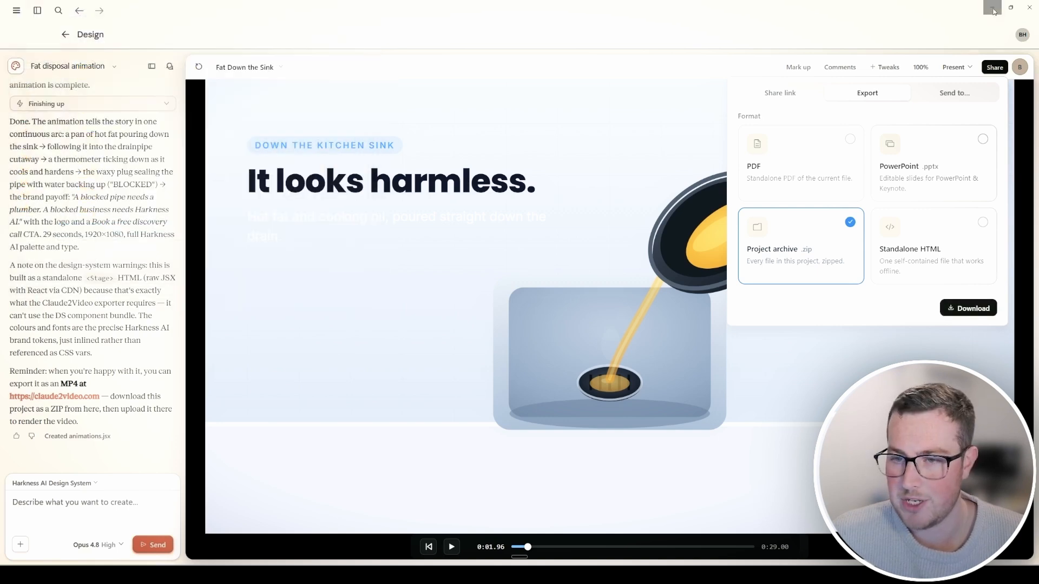
Step: Switch to claude2video, render the animation at 30 fps and 1080p with the watermark kept on, and download the .mp4
{"action": "left_click", "coordinate": [994, 10]}
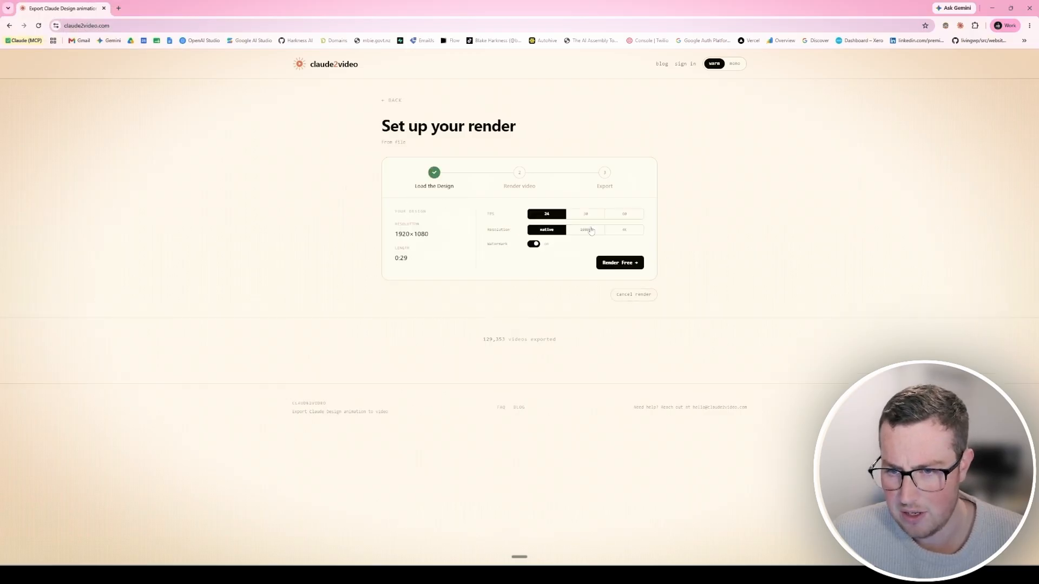
{"action": "left_click", "coordinate": [619, 219]}
{"action": "left_click", "coordinate": [588, 215]}
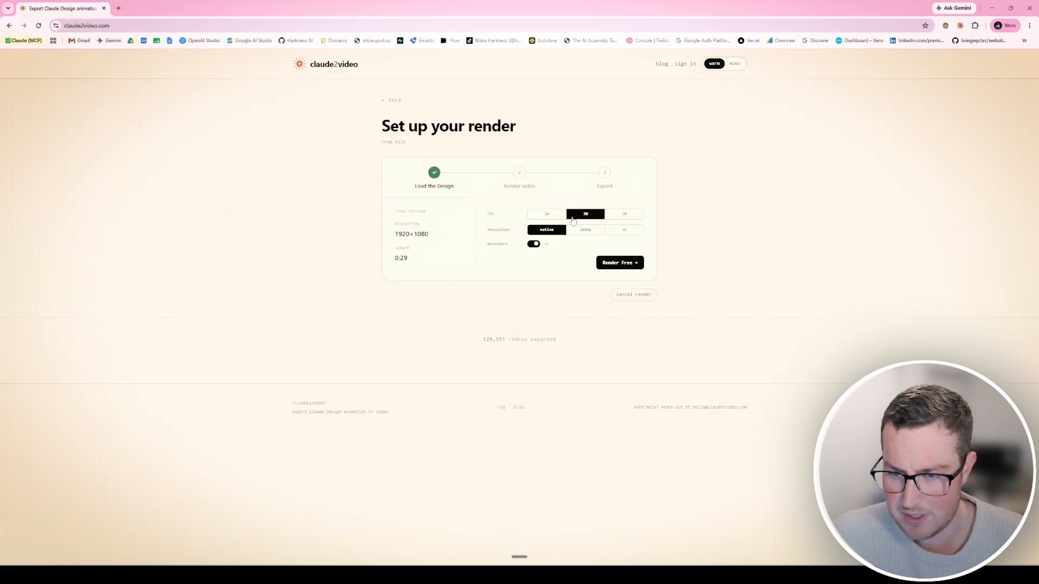
{"action": "left_click", "coordinate": [586, 233]}
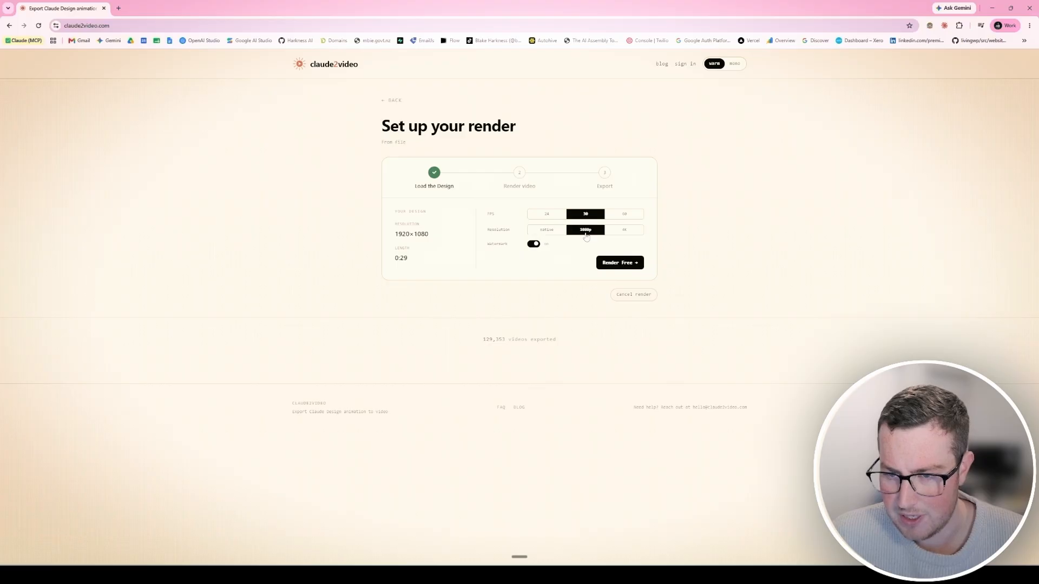
{"action": "left_click", "coordinate": [534, 245]}
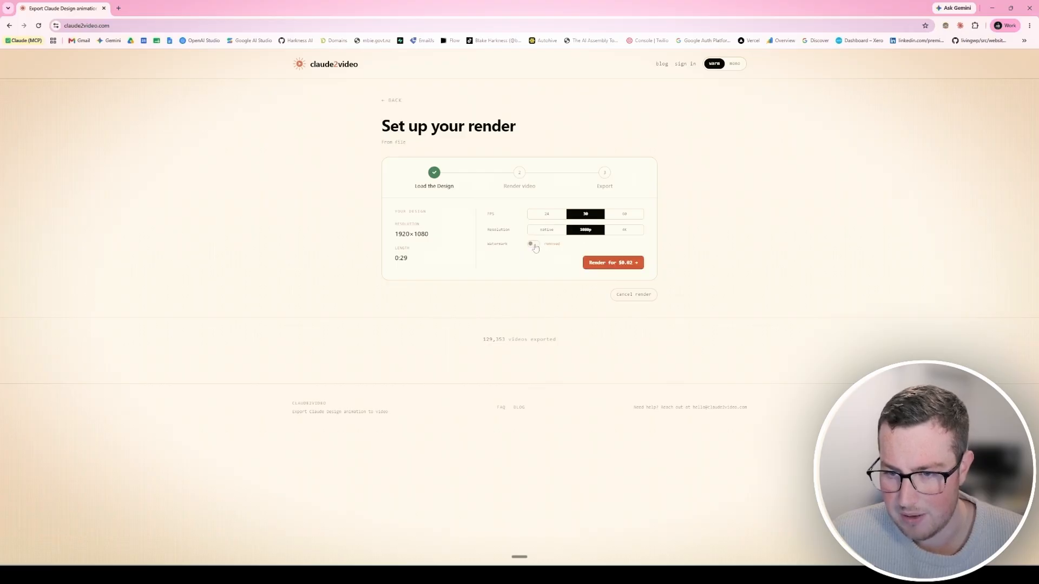
{"action": "left_click", "coordinate": [535, 246]}
{"action": "left_click", "coordinate": [609, 263]}
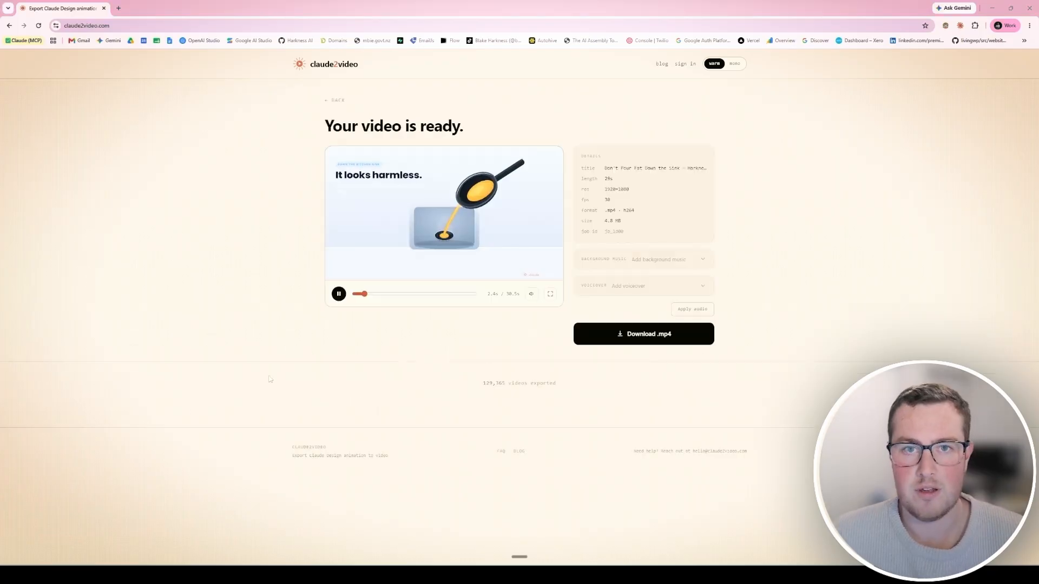
{"action": "left_click", "coordinate": [587, 336]}
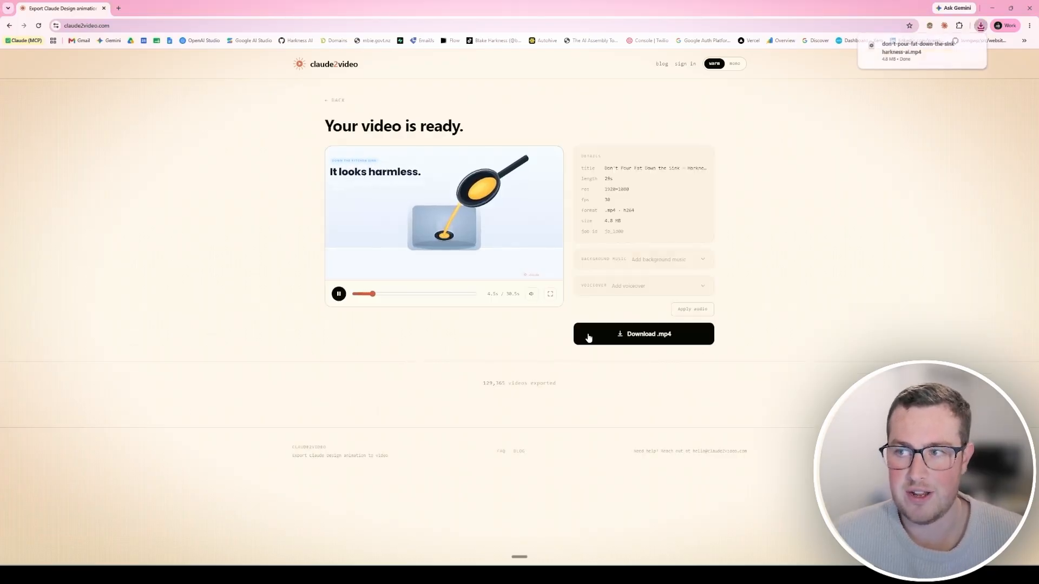